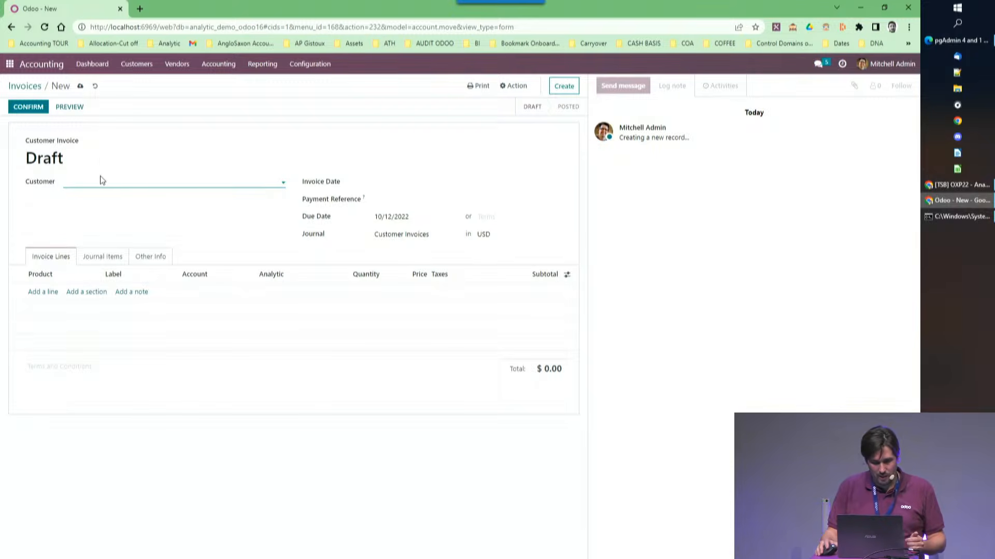
Choose Barnes & Noble as the customer on the new draft invoice.
left_click(77, 179)
left_click(78, 179)
left_click(82, 175)
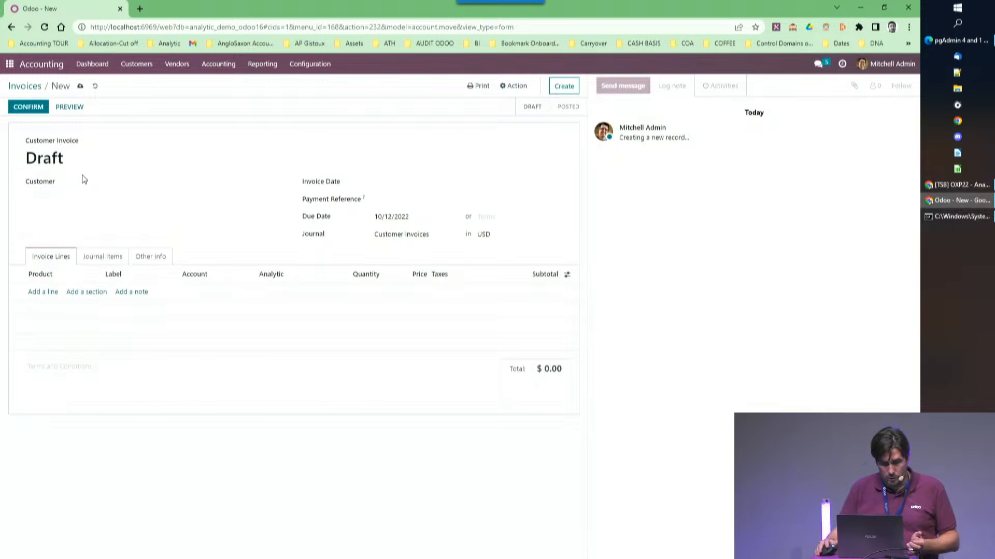
left_click(88, 178)
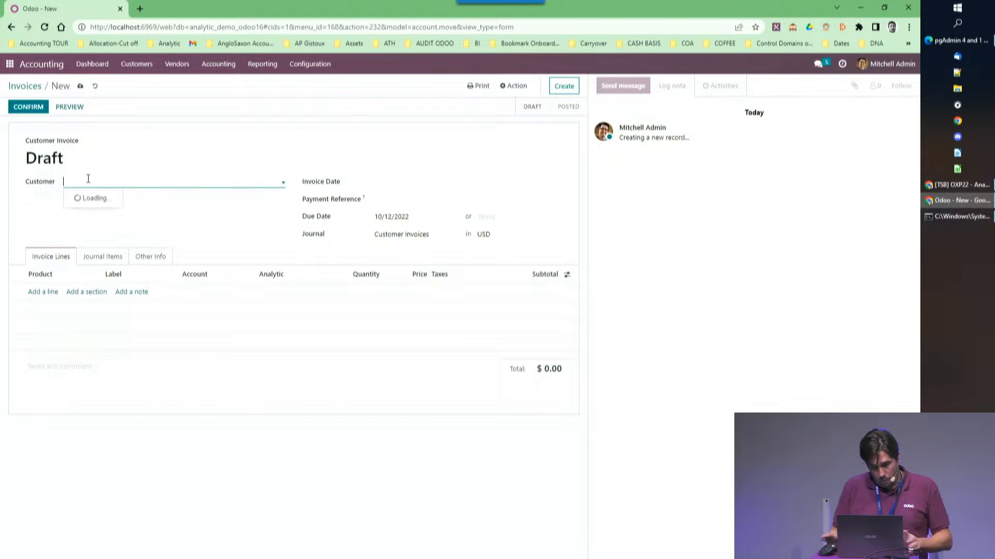
type("B")
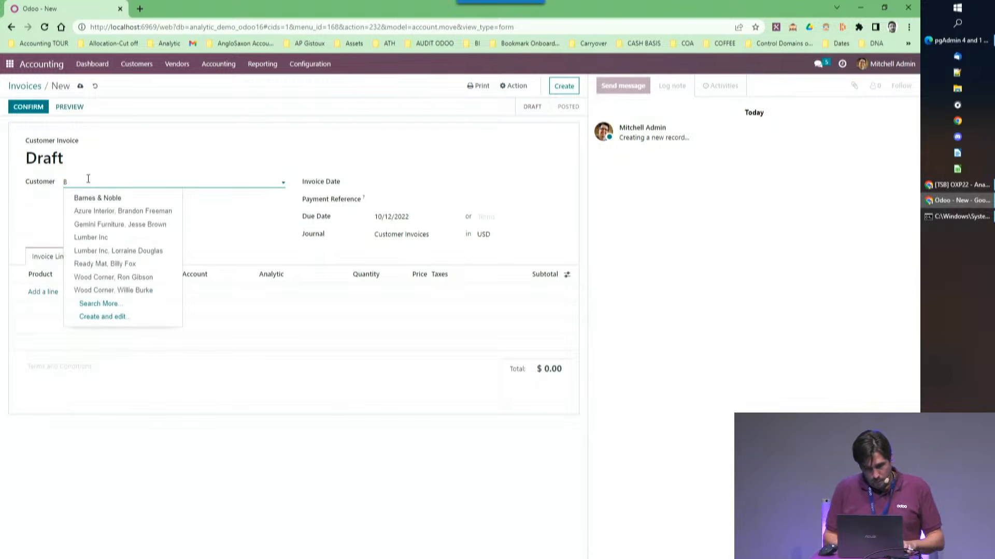
key("Return")
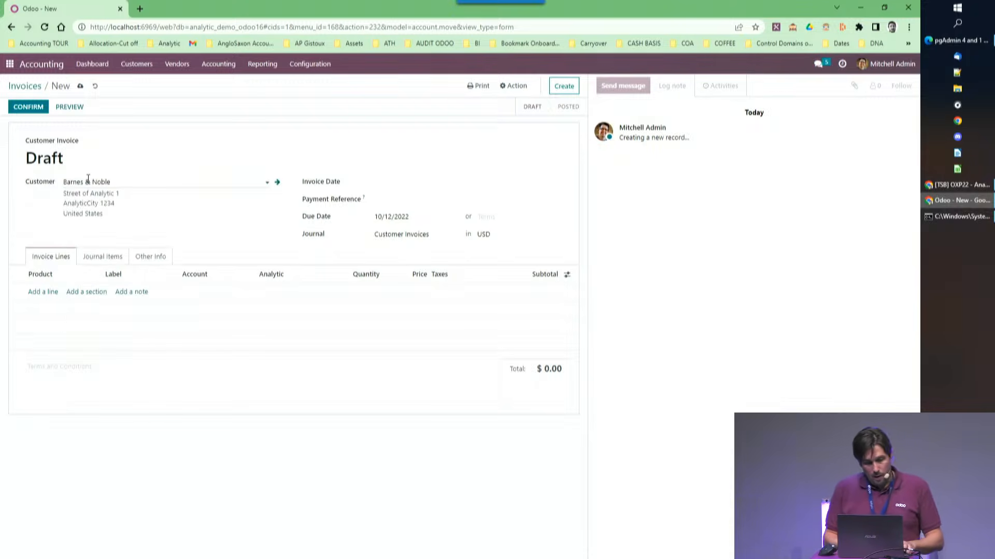
Add an invoice line for the product CD Pharell Williams with a quantity of 100.
left_click(41, 291)
type("co")
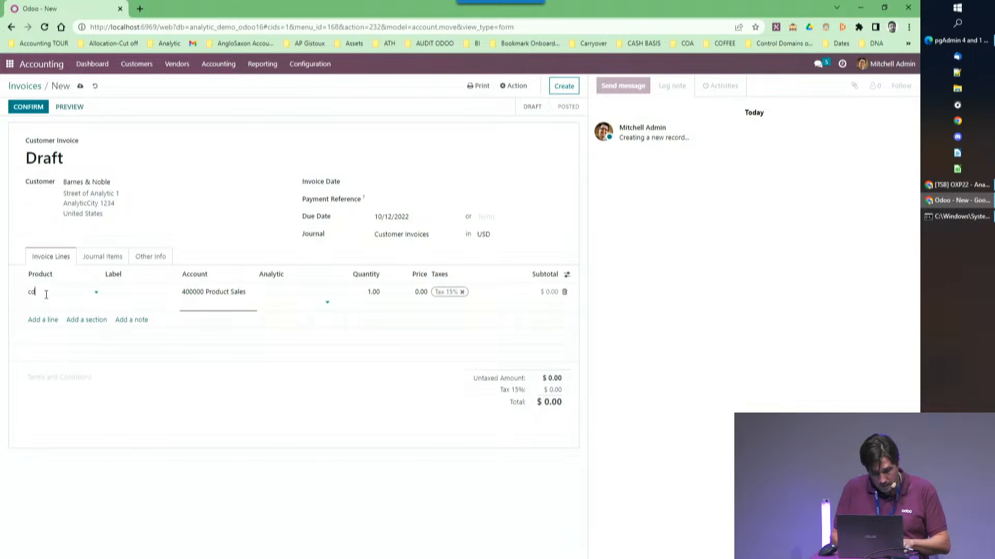
left_click(54, 306)
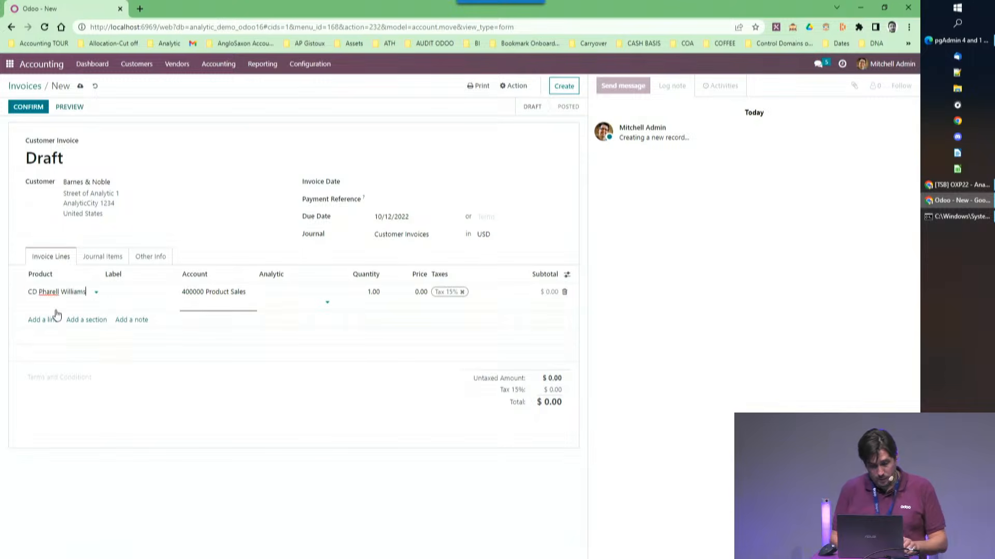
left_click(405, 302)
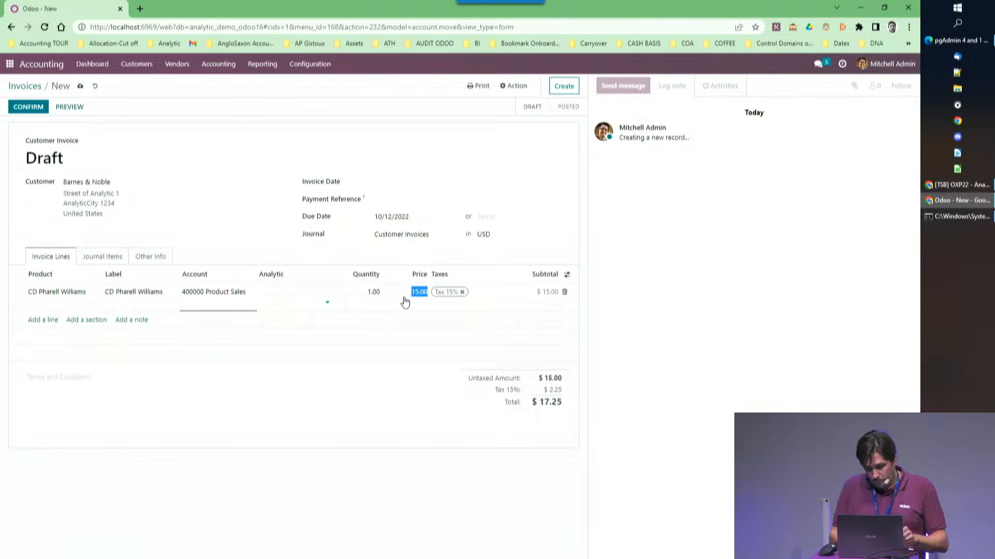
left_click(376, 292)
type("100")
key("Tab")
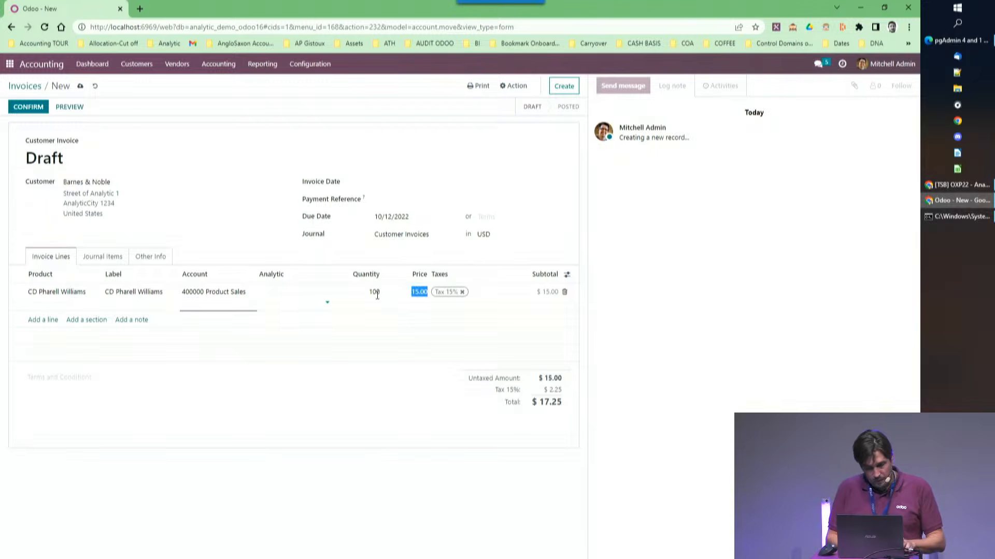
In the invoice line's analytic distribution, assign Pop as the label and Pharell Williams as the artist.
left_click(306, 304)
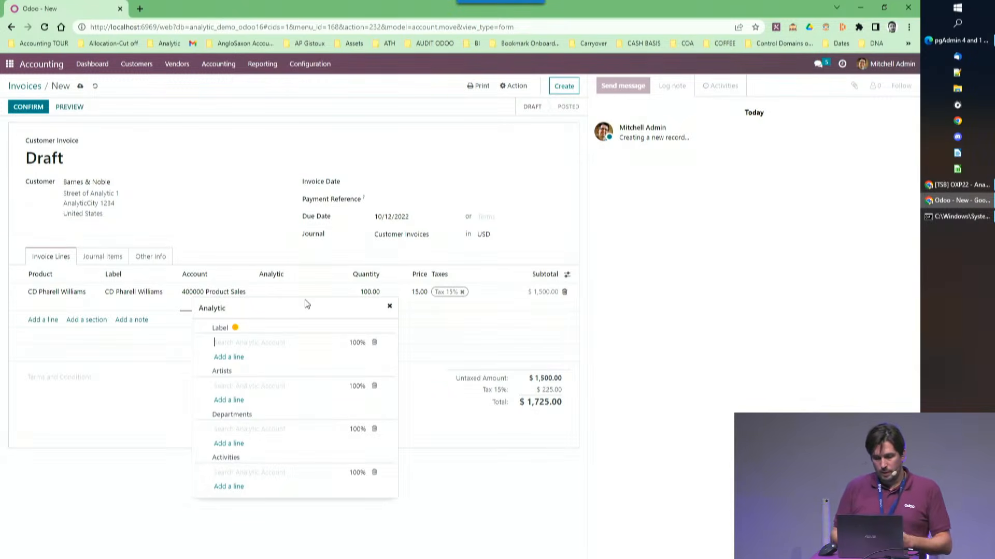
type("po")
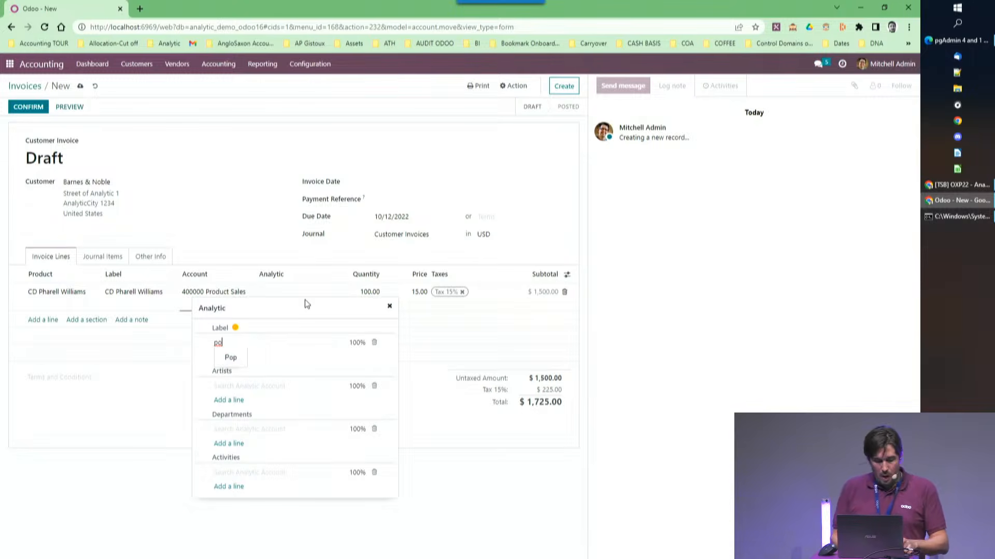
left_click(239, 357)
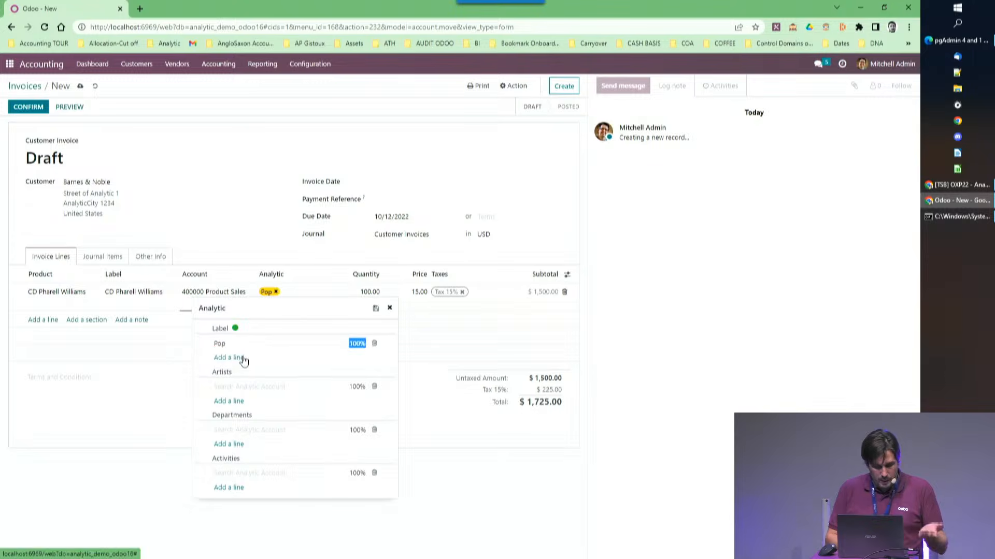
left_click(242, 387)
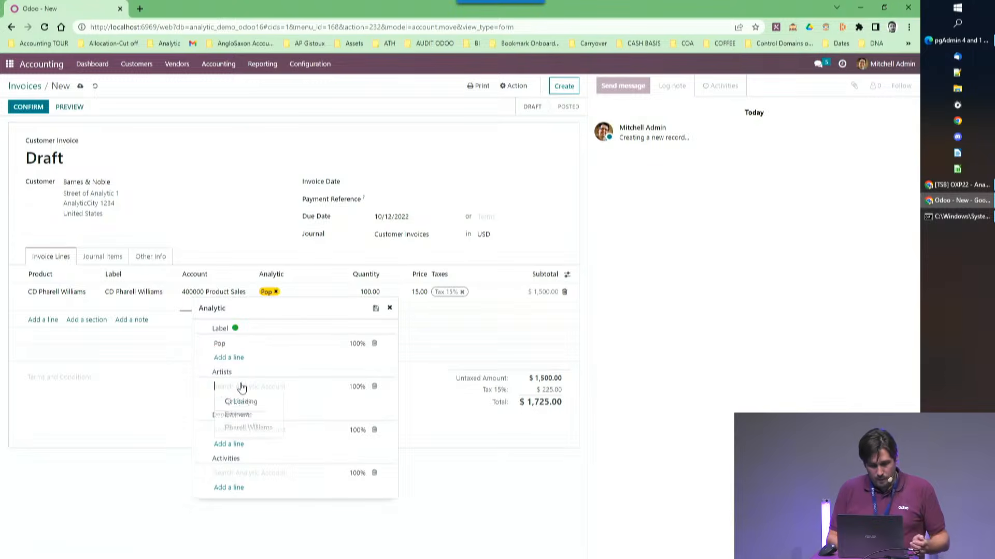
left_click(238, 428)
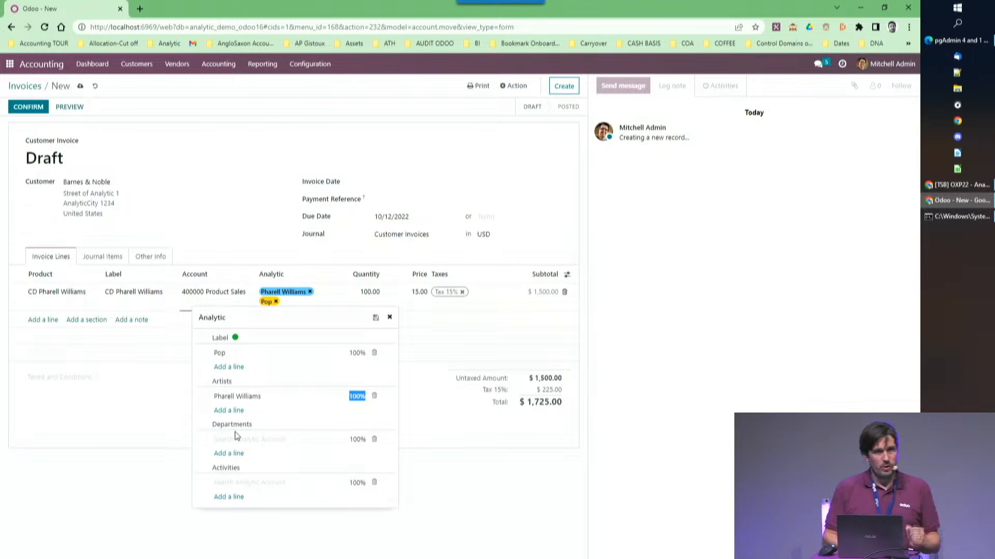
Assign the Distribution department and Physical Music activity to the line, and start a template from this analytic distribution.
left_click(235, 440)
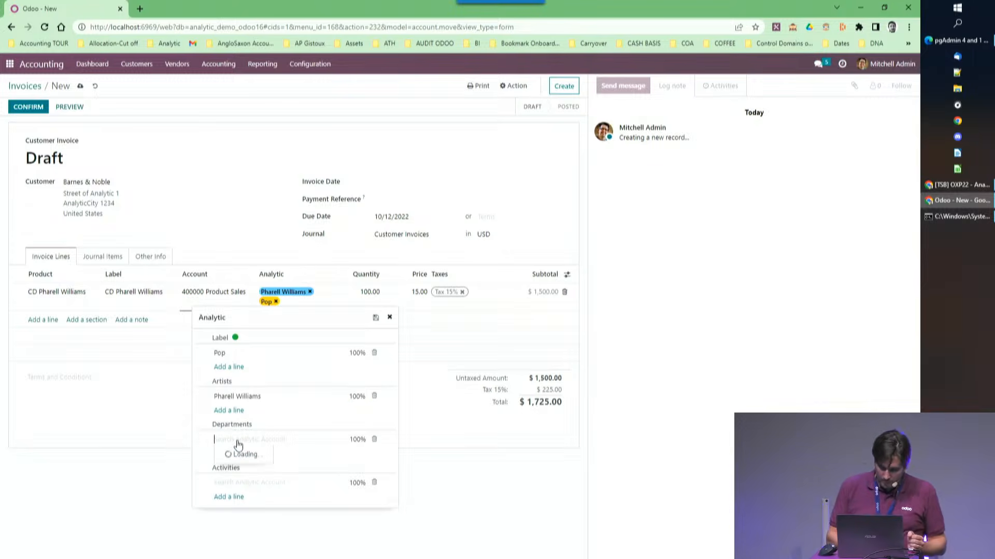
left_click(242, 468)
left_click(241, 482)
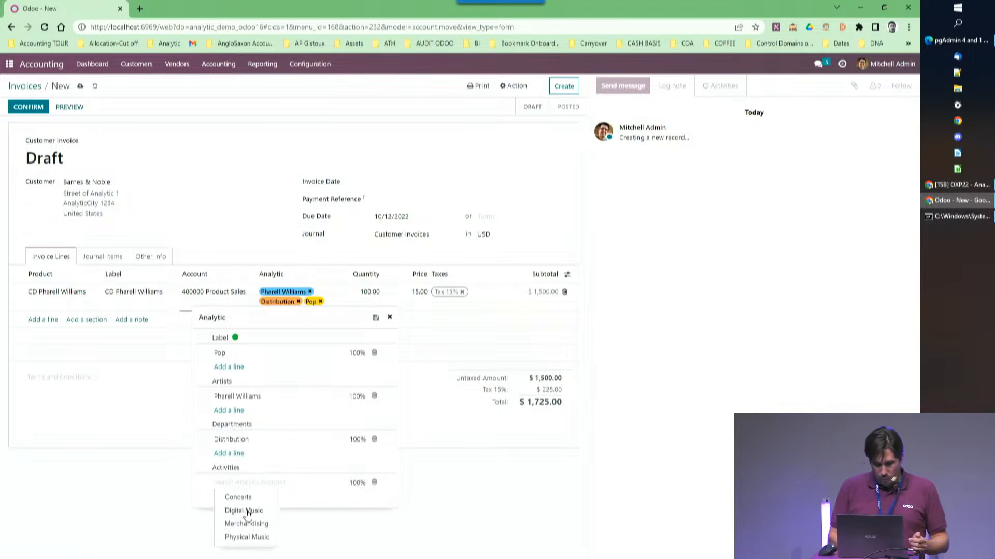
left_click(247, 537)
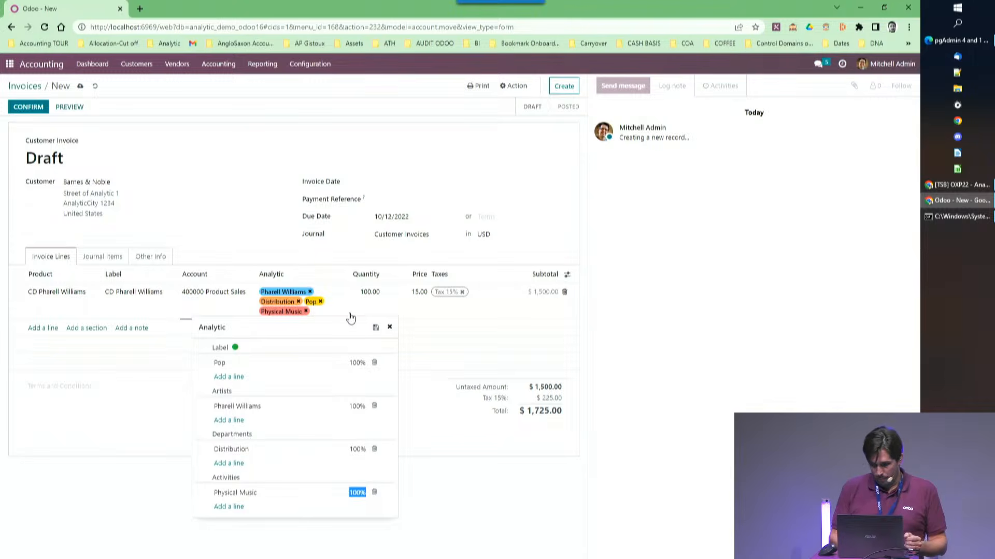
left_click(375, 328)
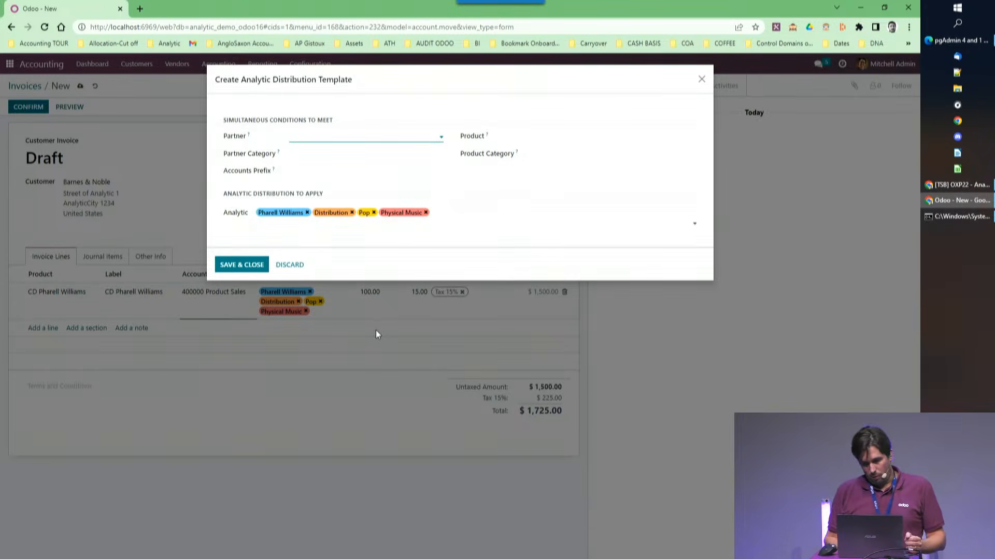
type("Barnes")
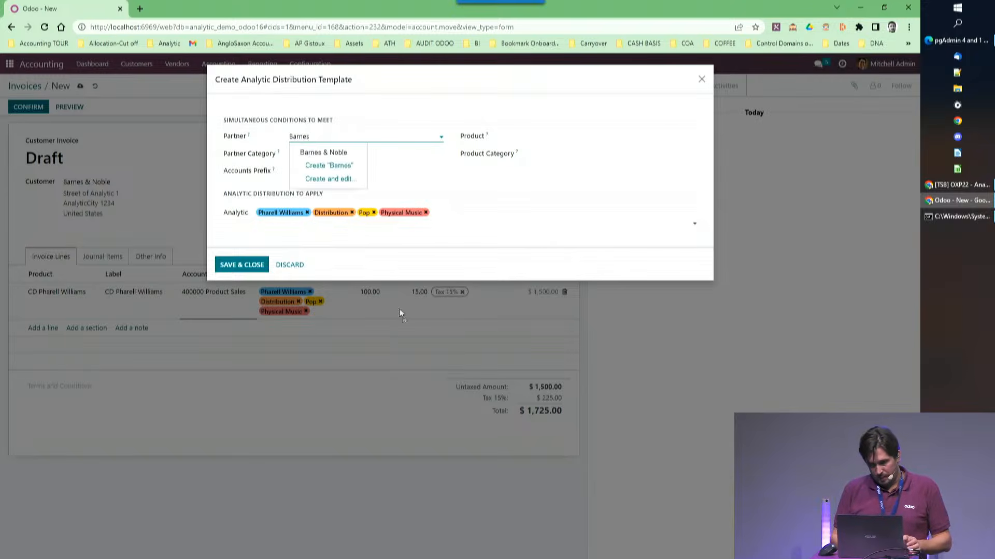
left_click(309, 151)
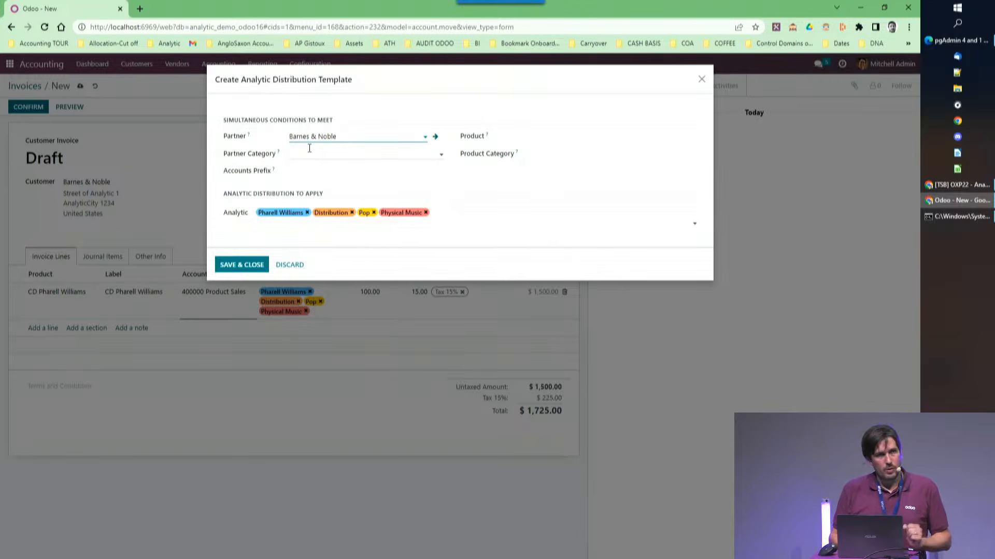
left_click(309, 137)
key("BackSpace")
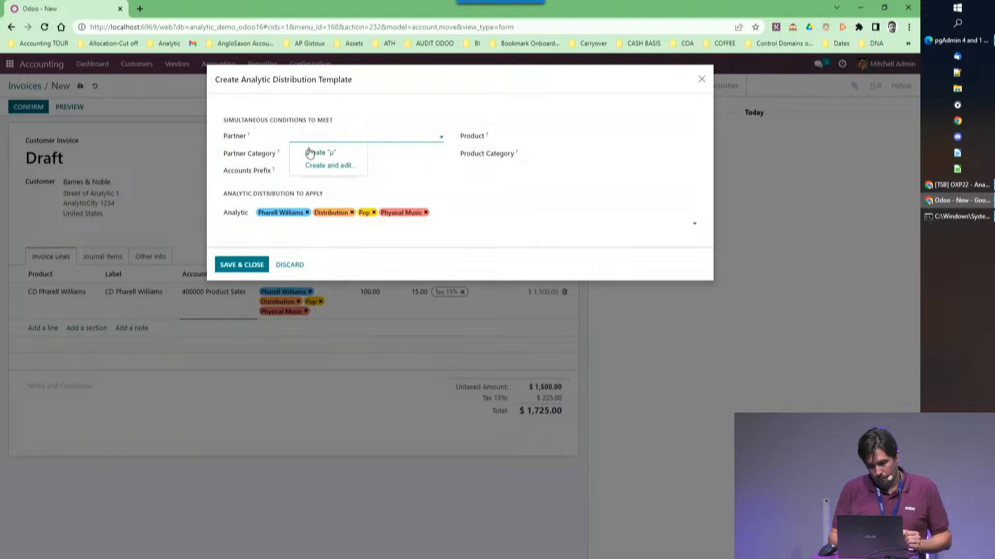
Set CD Pharell Williams as the product condition of the analytic distribution template.
left_click(519, 137)
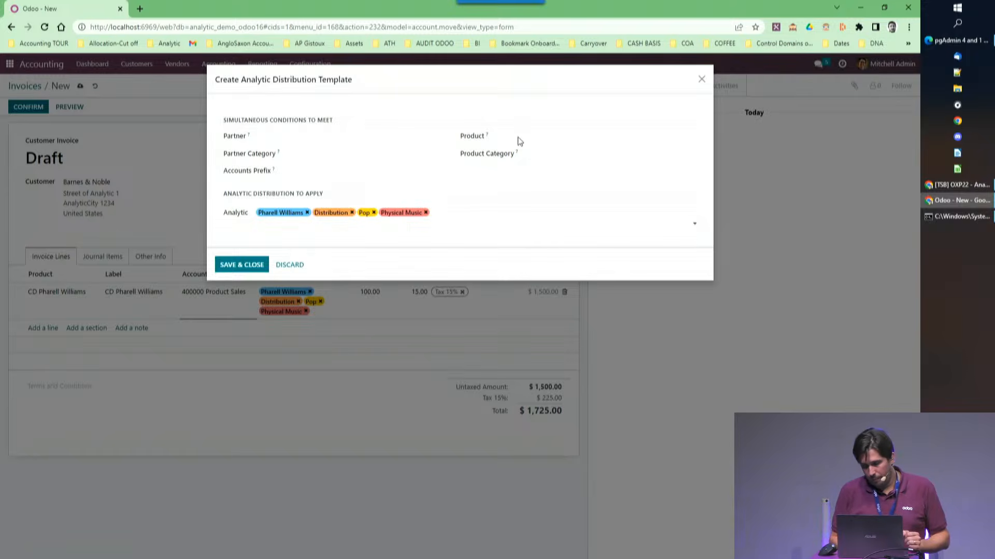
left_click(554, 136)
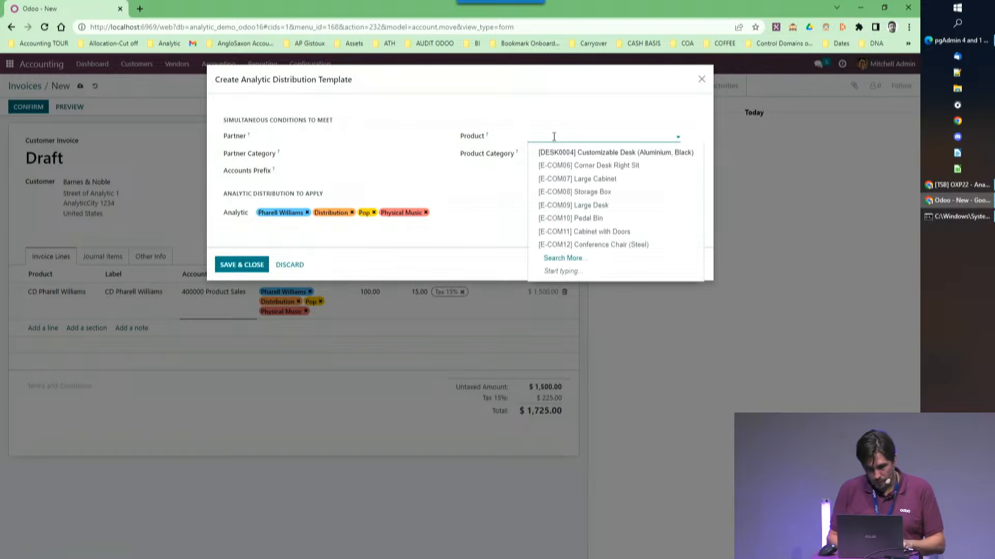
type("P")
key("BackSpace")
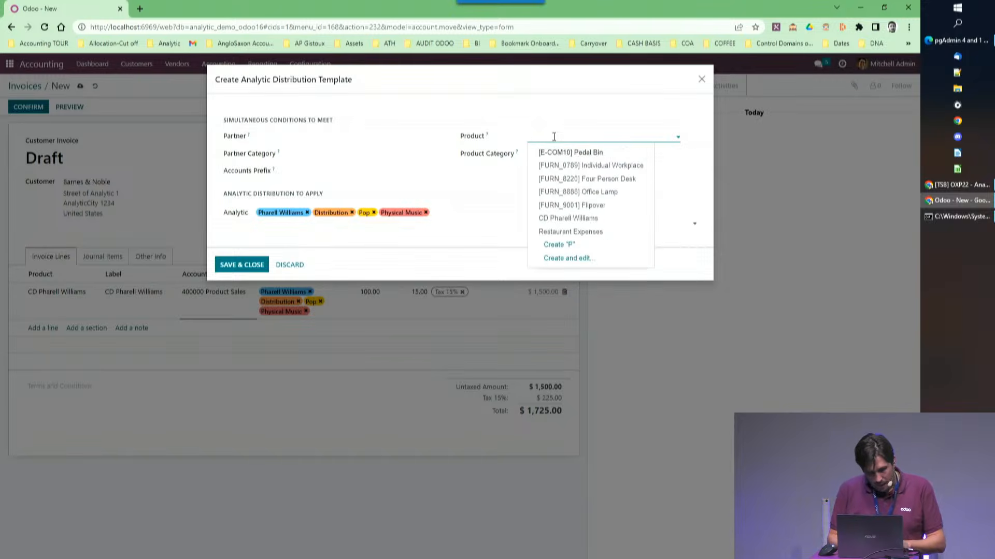
type("cd")
left_click(562, 151)
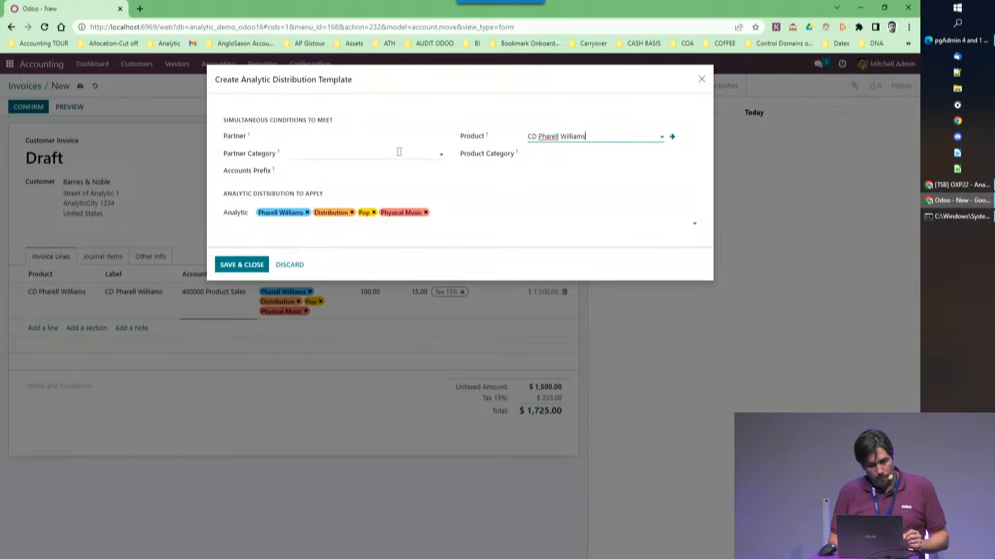
left_click(337, 137)
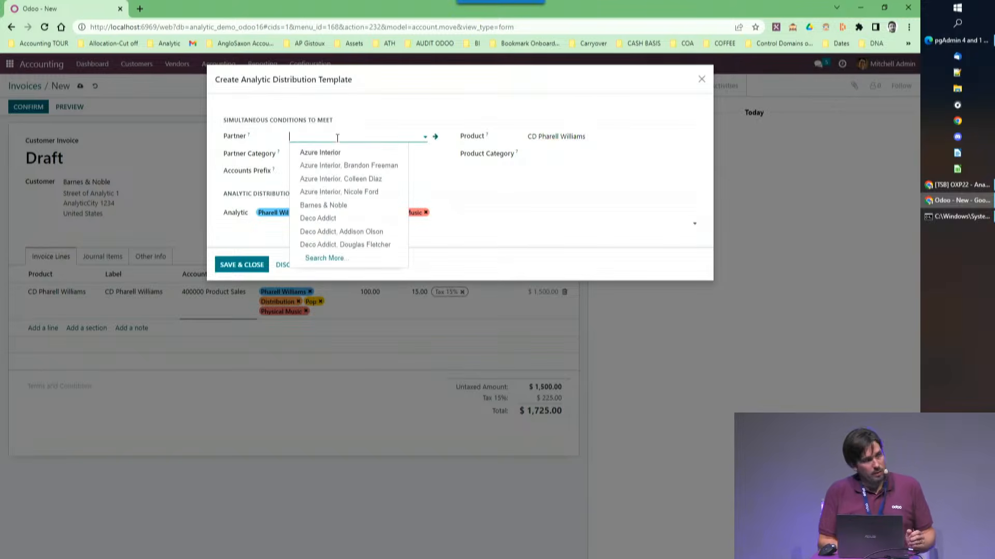
type("Ba")
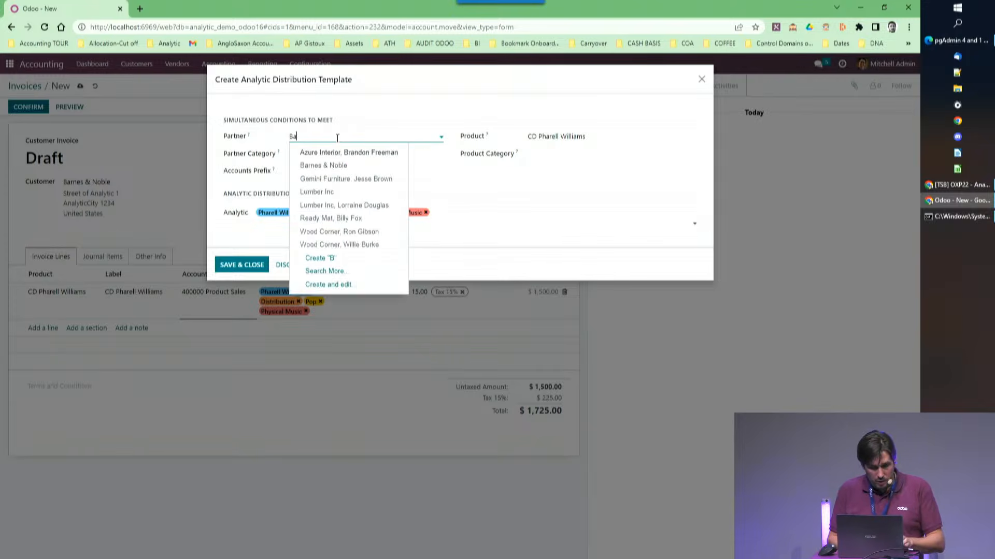
left_click(326, 152)
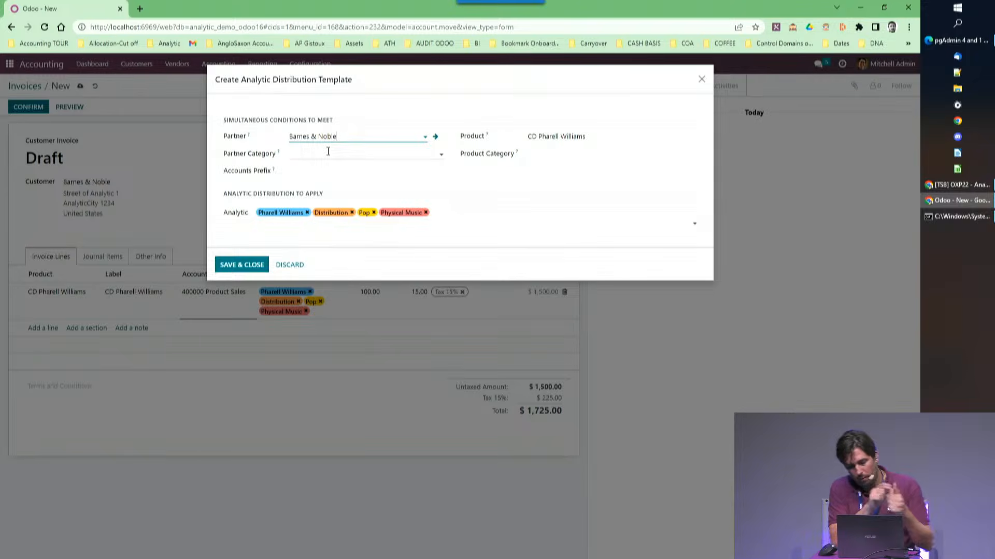
left_click_drag(337, 136, 270, 132)
key("BackSpace")
Check the template's analytic distribution, save the template and return to the draft invoice.
left_click(492, 224)
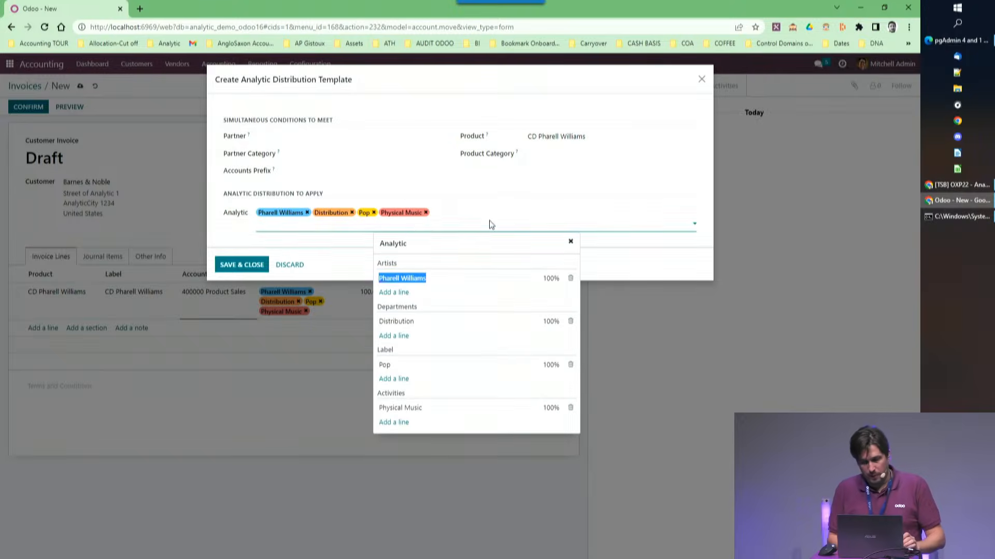
left_click(242, 265)
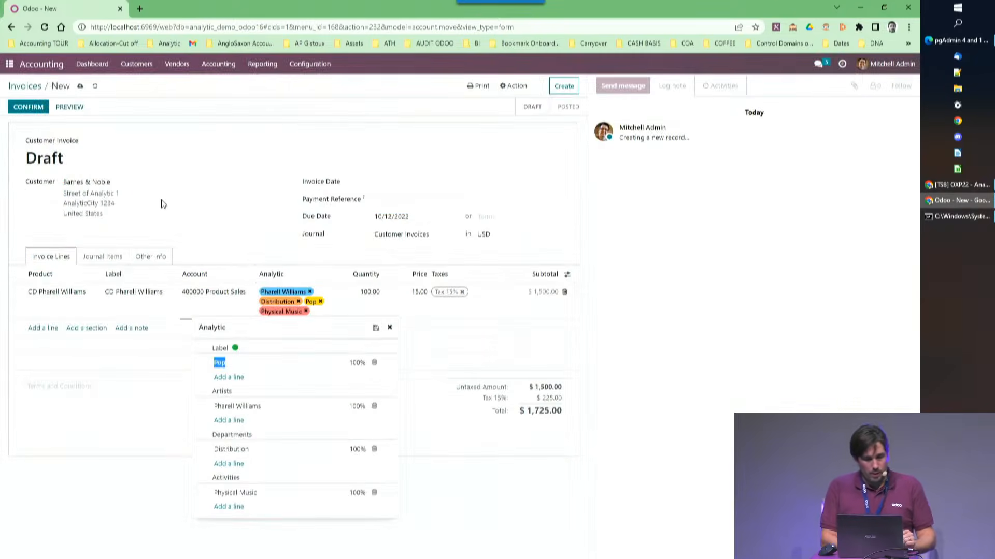
left_click(187, 120)
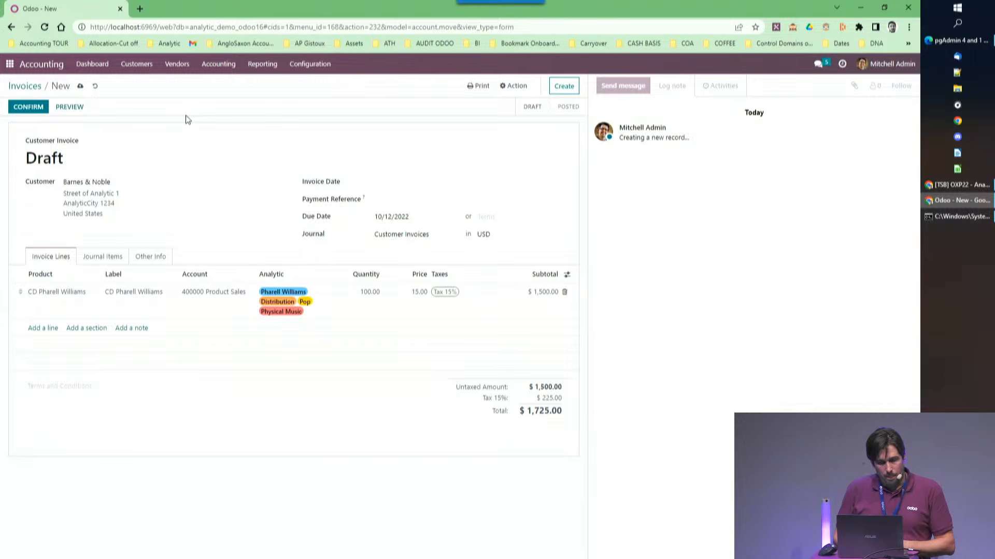
Set the share of the Pop label to 90% in the invoice line's analytic distribution.
left_click(312, 303)
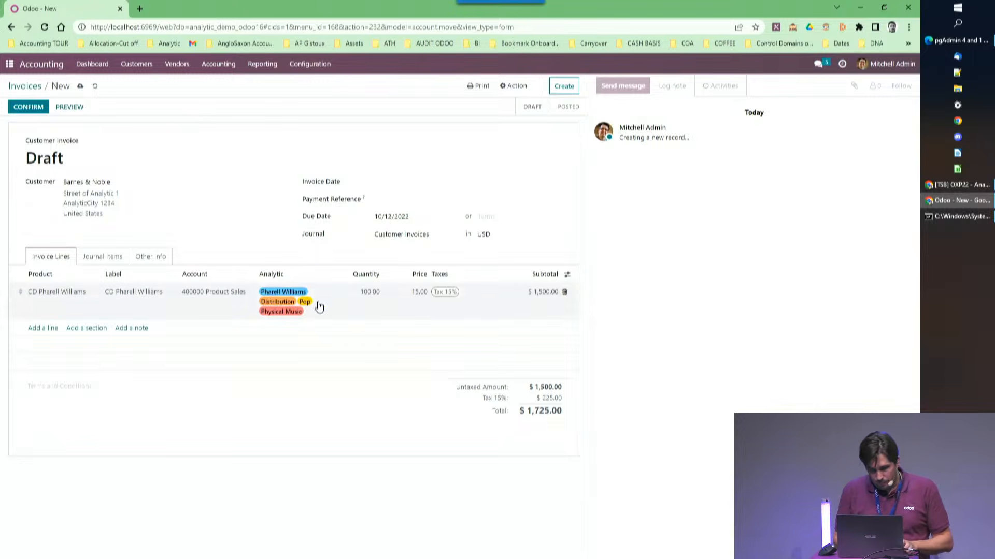
left_click(360, 365)
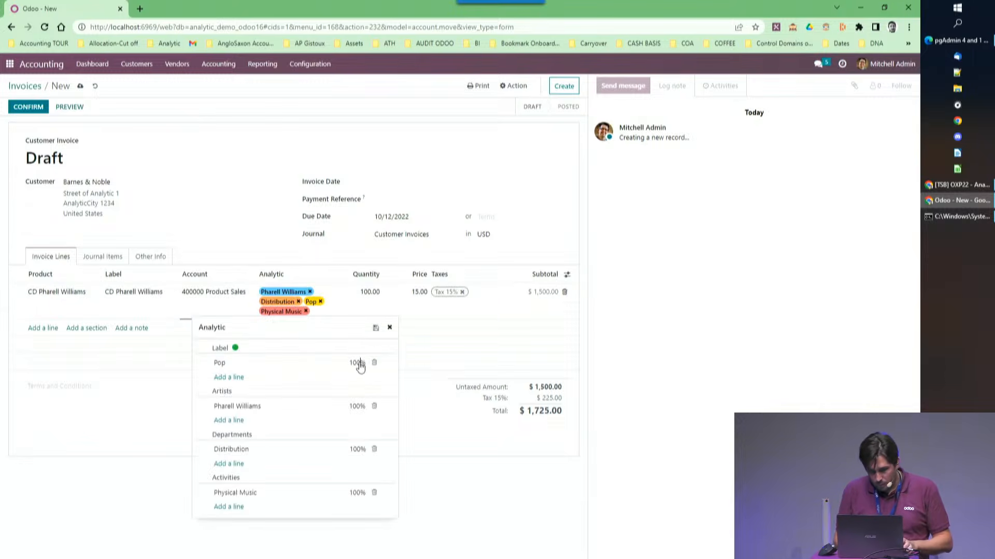
key("BackSpace")
key("BackSpace")
key("BackSpace")
type("90")
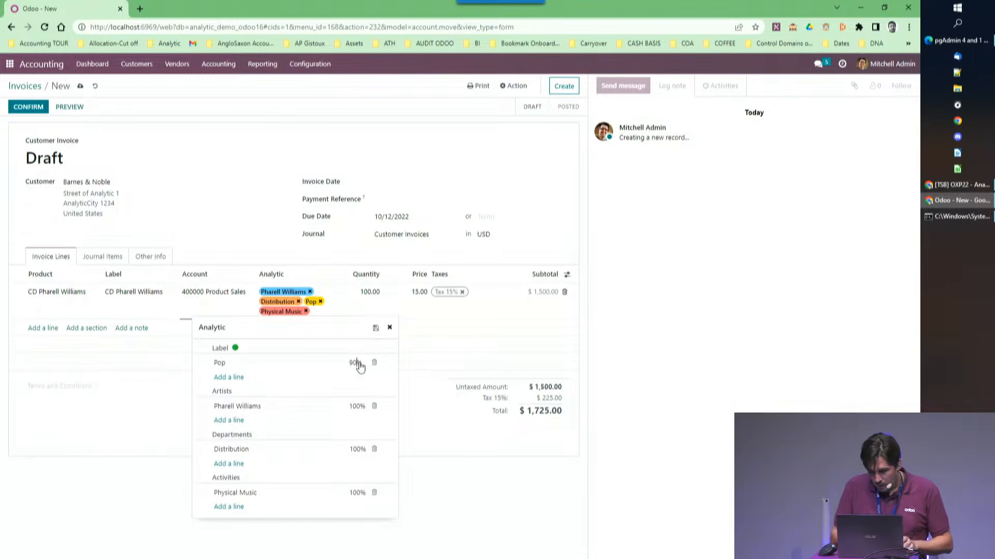
key("Tab")
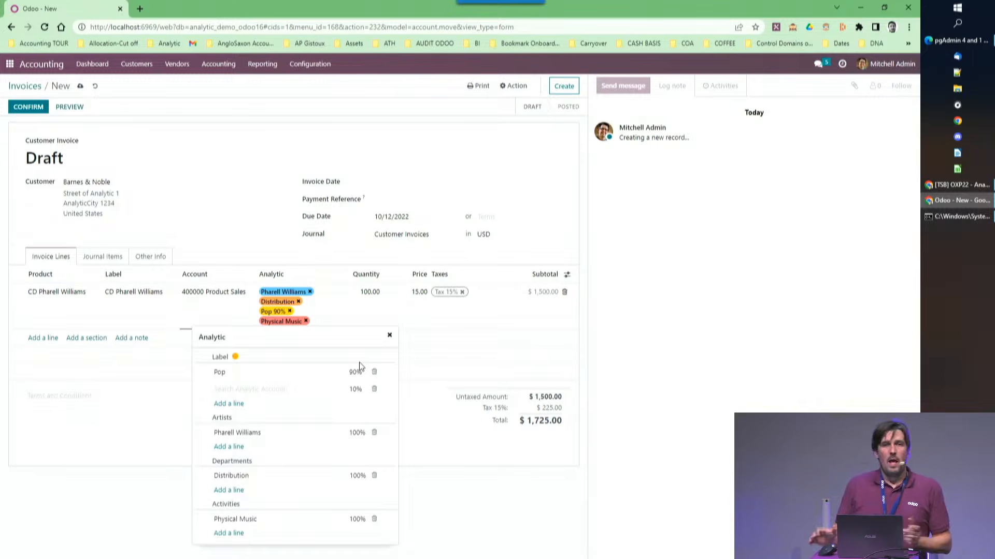
key("Tab")
key("Tab")
key("Tab")
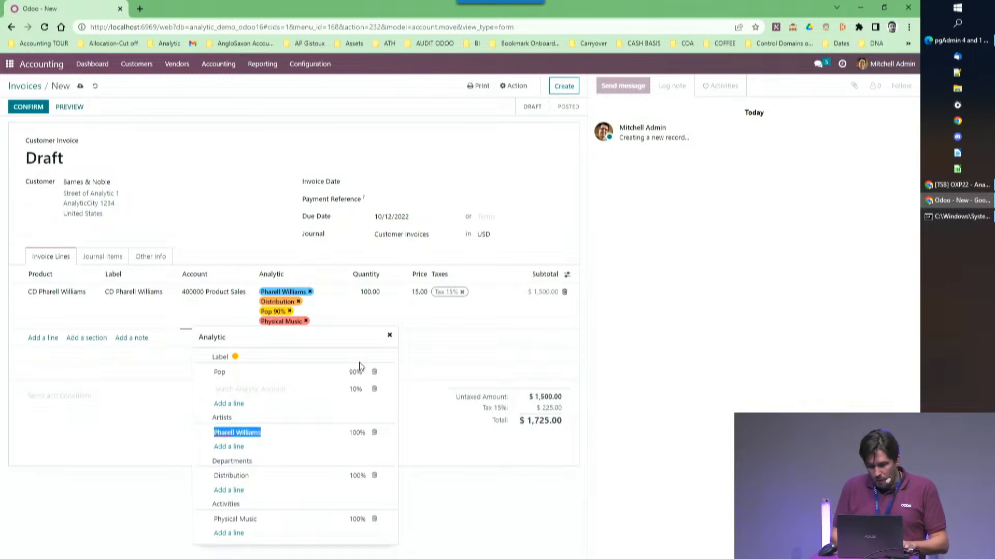
Try to confirm the invoice with the Pop label share at 90%.
left_click(54, 340)
left_click(53, 341)
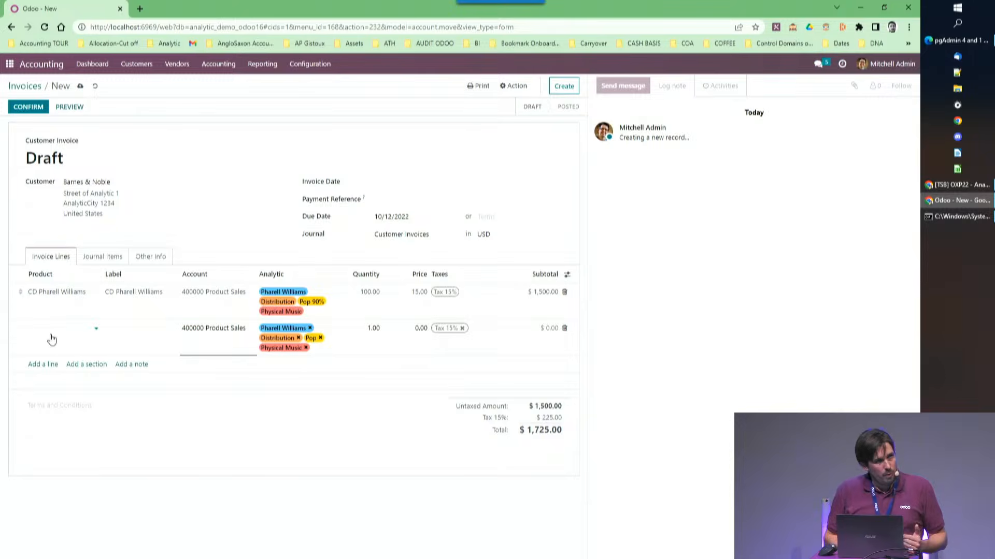
left_click(564, 329)
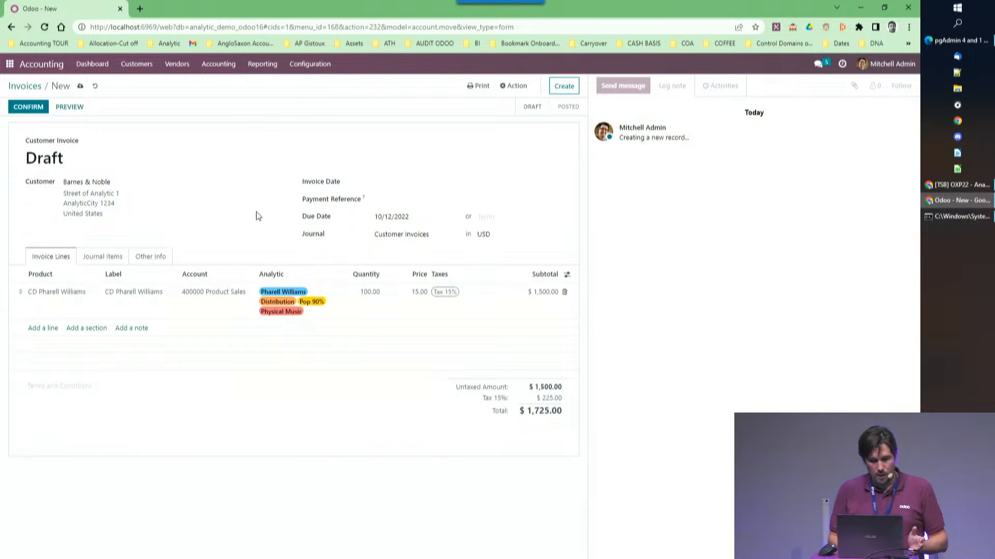
left_click(45, 110)
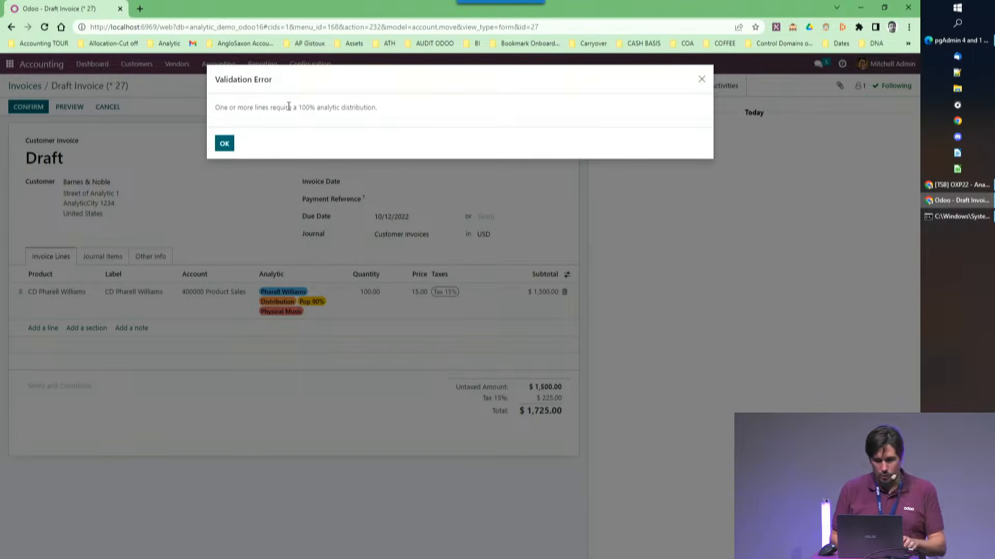
left_click(228, 143)
Set the Pop label's share to 100% without the unassigned label row, and confirm the invoice.
left_click(315, 308)
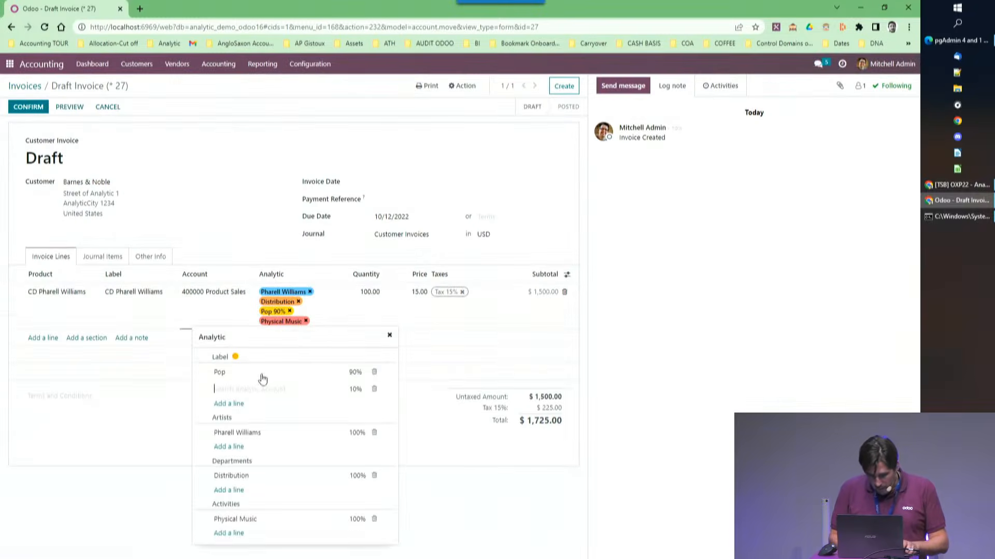
left_click(356, 375)
key("BackSpace")
key("BackSpace")
type("100")
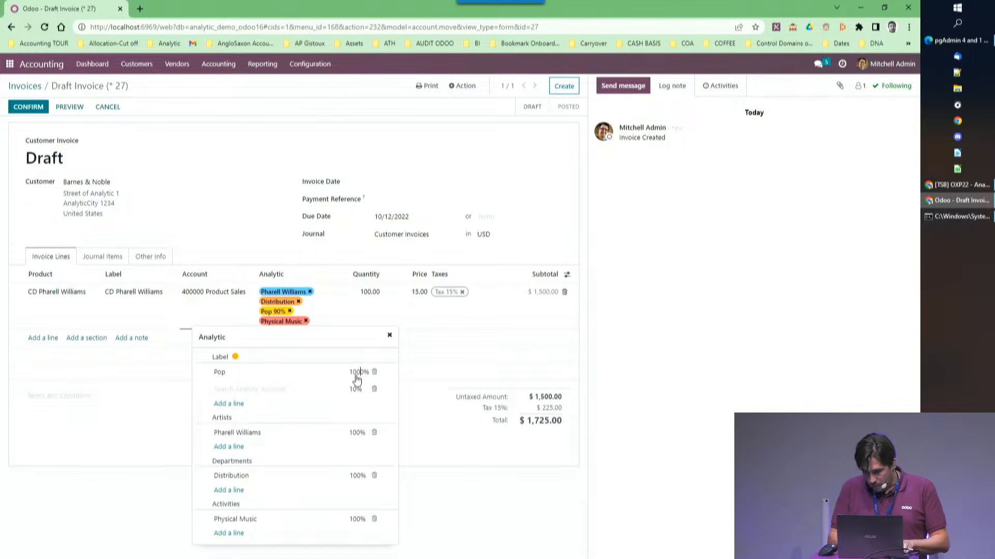
key("Delete")
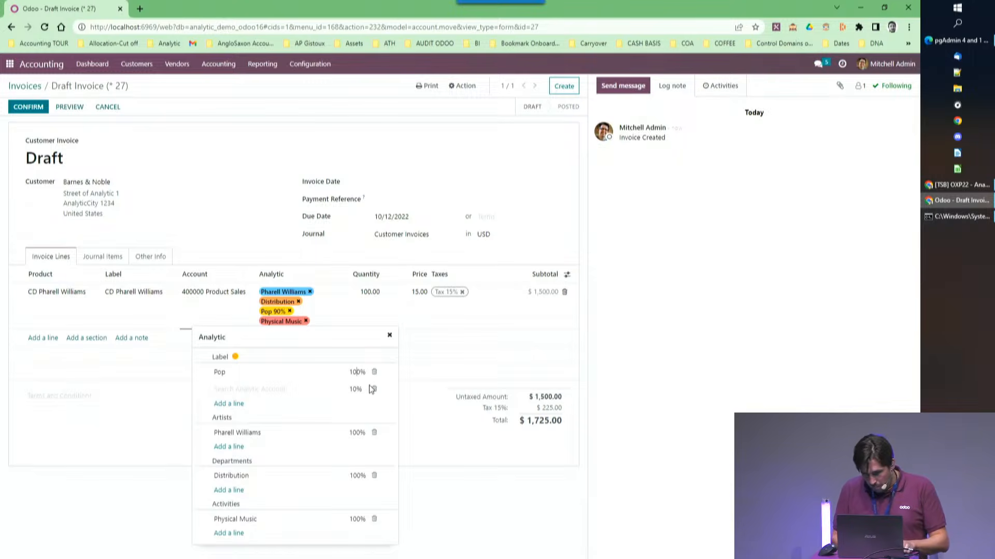
left_click(378, 388)
left_click(374, 381)
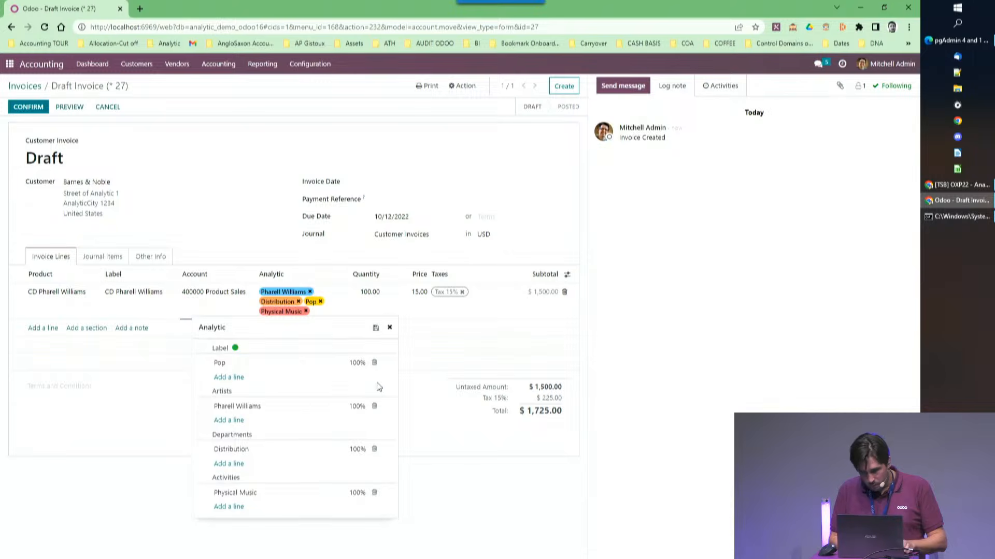
left_click(31, 110)
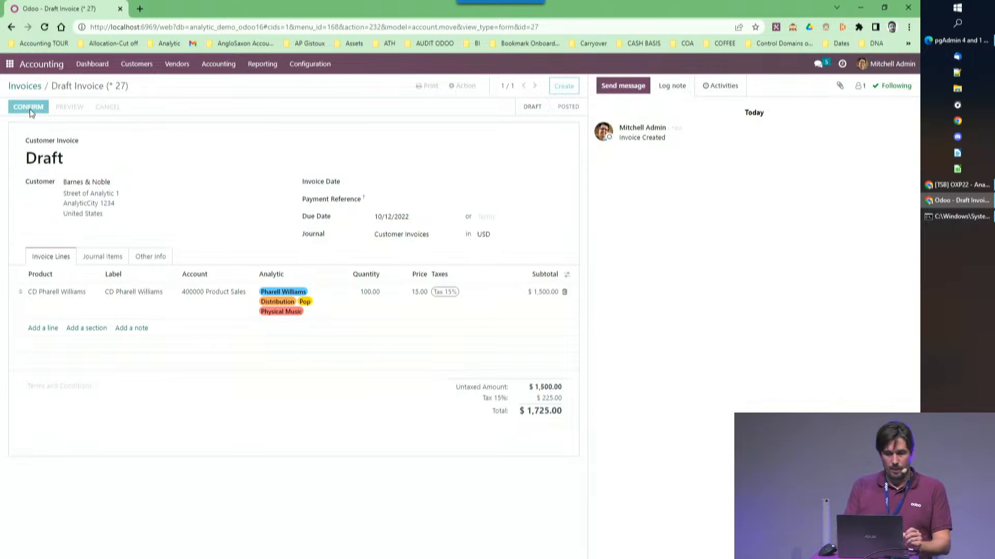
Try adding a line with its default analytic distribution to a new miscellaneous journal entry, and delete the line.
left_click(189, 68)
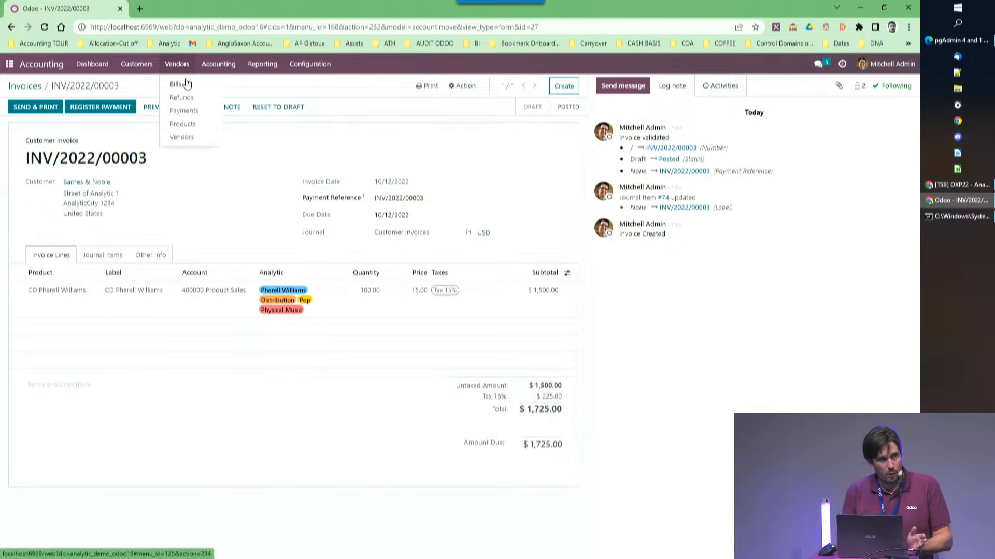
left_click(204, 72)
left_click(204, 74)
left_click(218, 96)
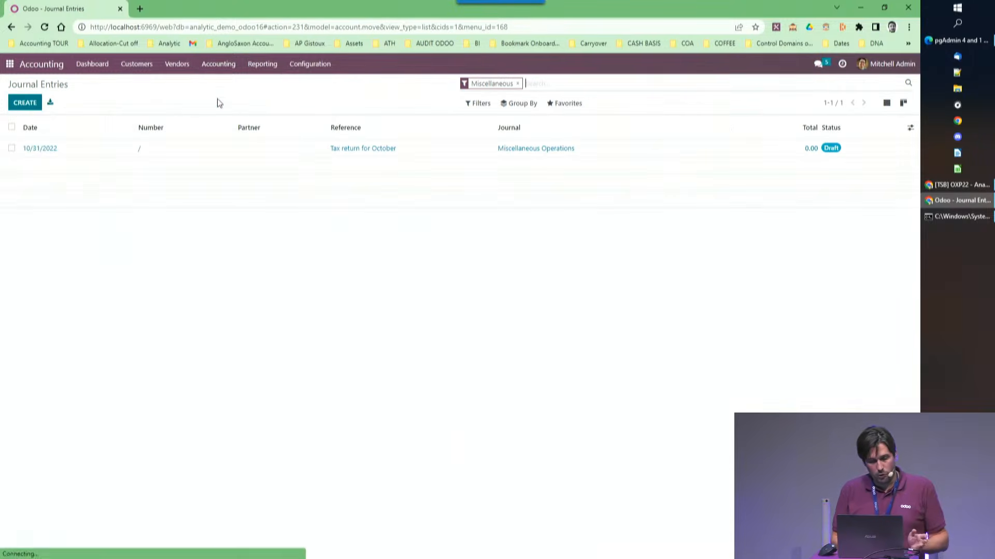
left_click(25, 103)
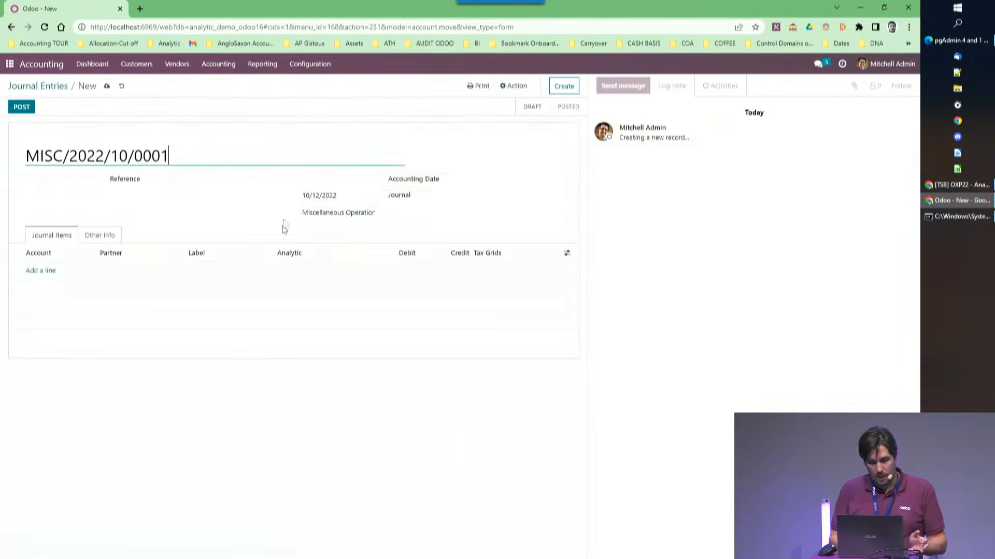
left_click(40, 270)
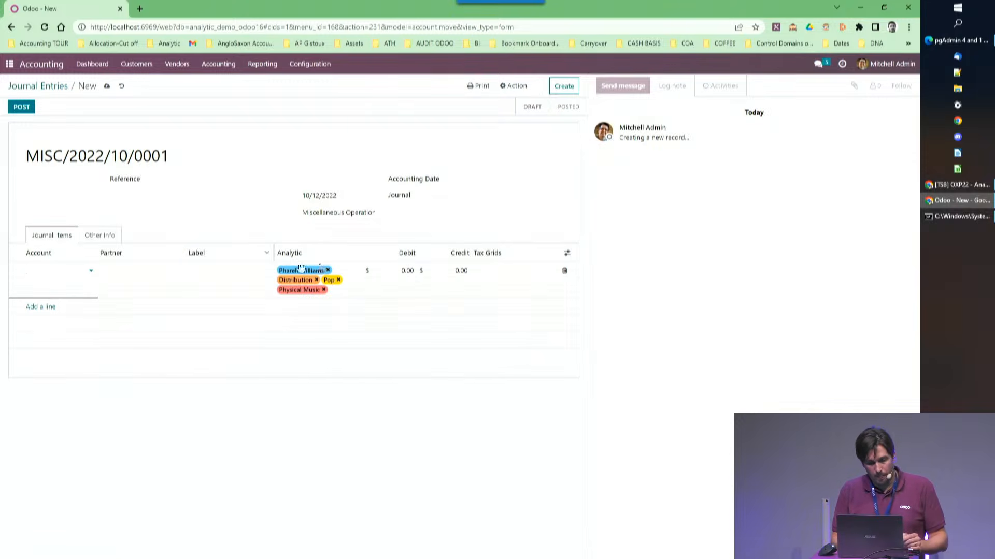
left_click(564, 271)
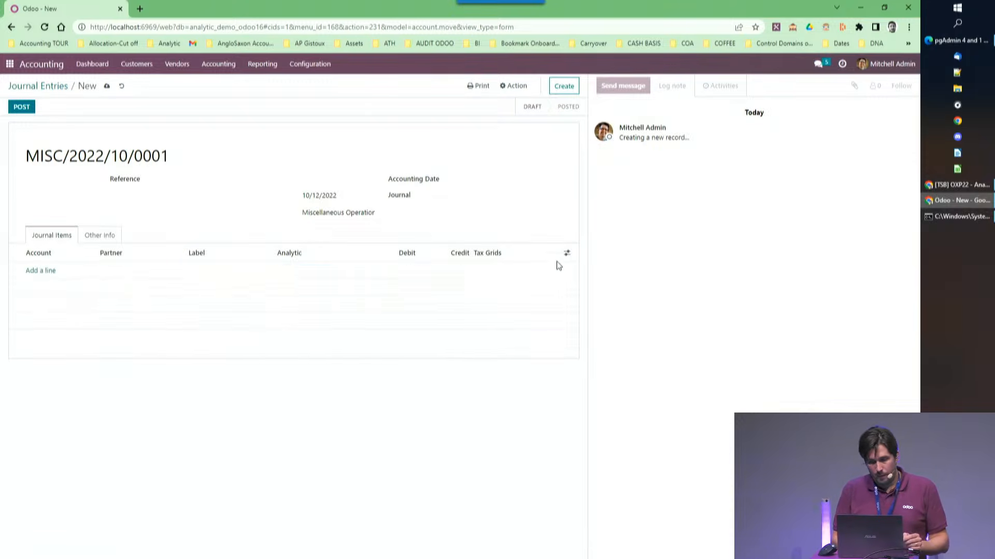
View the list of analytic distribution models.
left_click(324, 67)
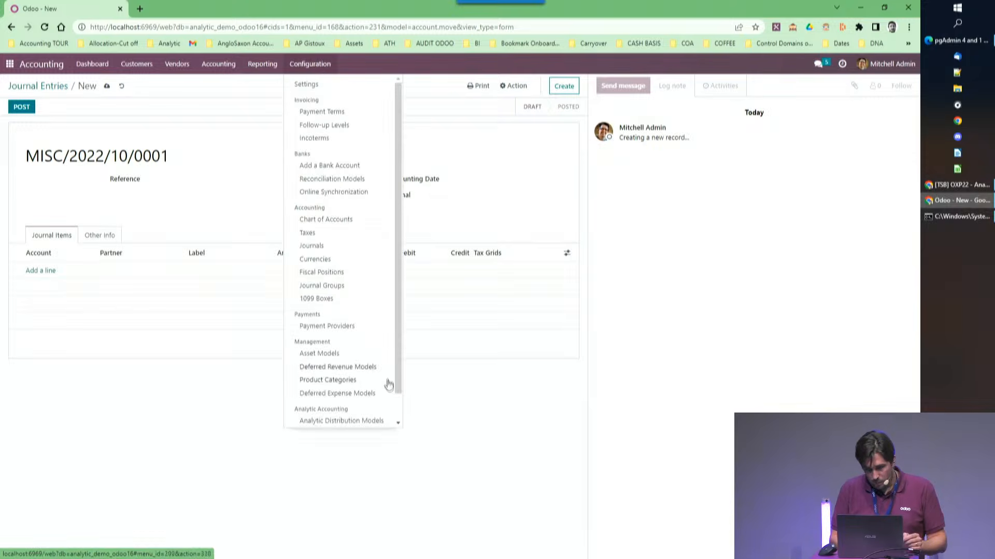
scroll(399, 409, "down", 1)
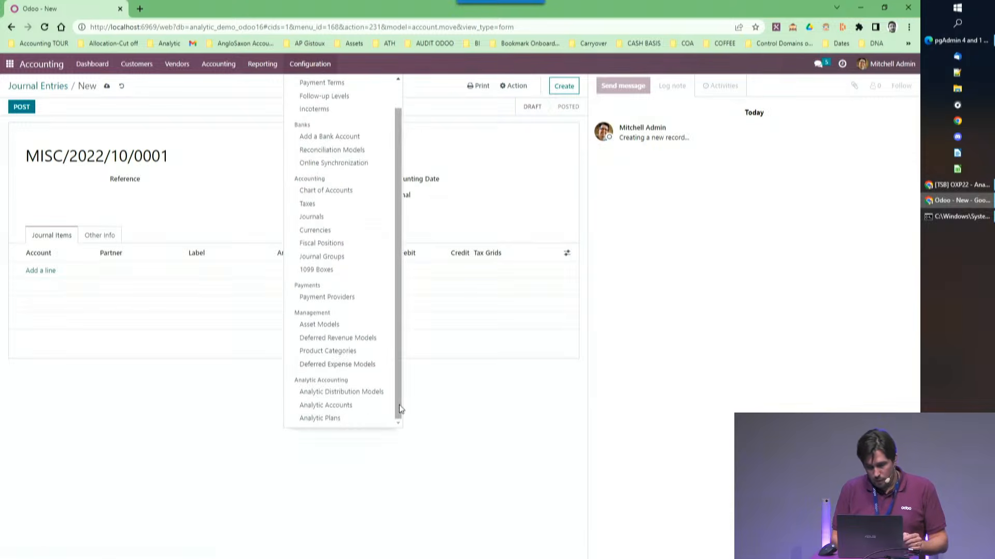
left_click(340, 394)
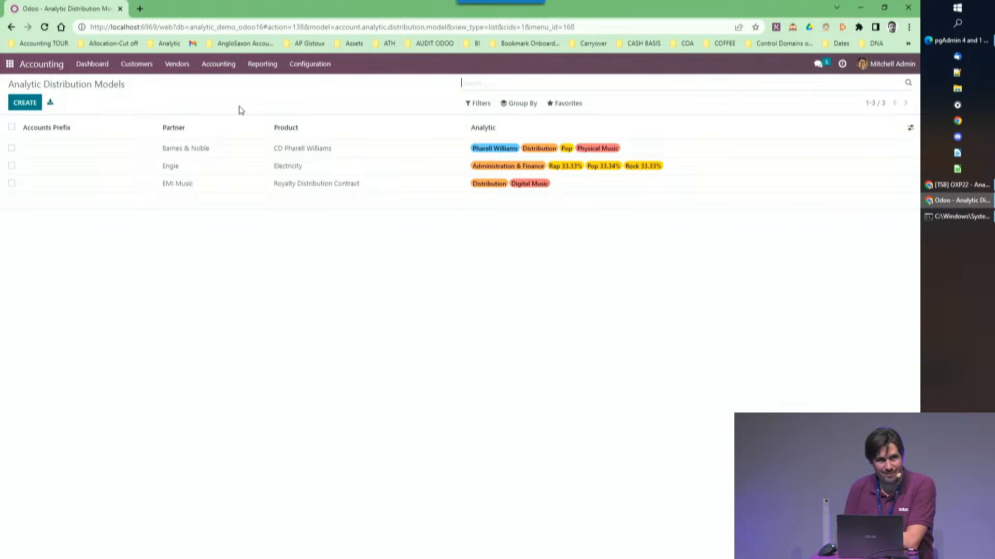
Select the two EMI Music product sales lines of INV/2022/00002 in the journal items.
left_click(219, 70)
left_click(220, 110)
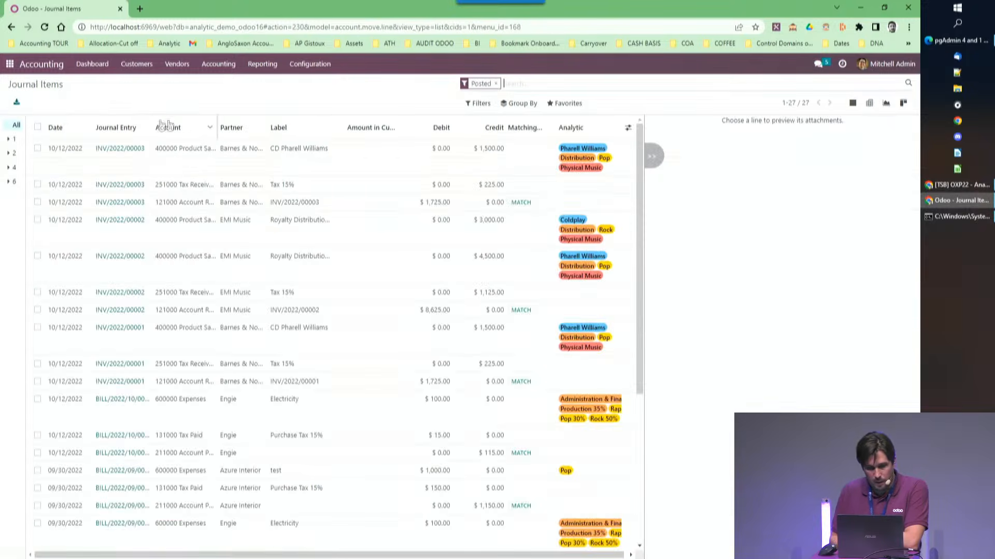
left_click(36, 149)
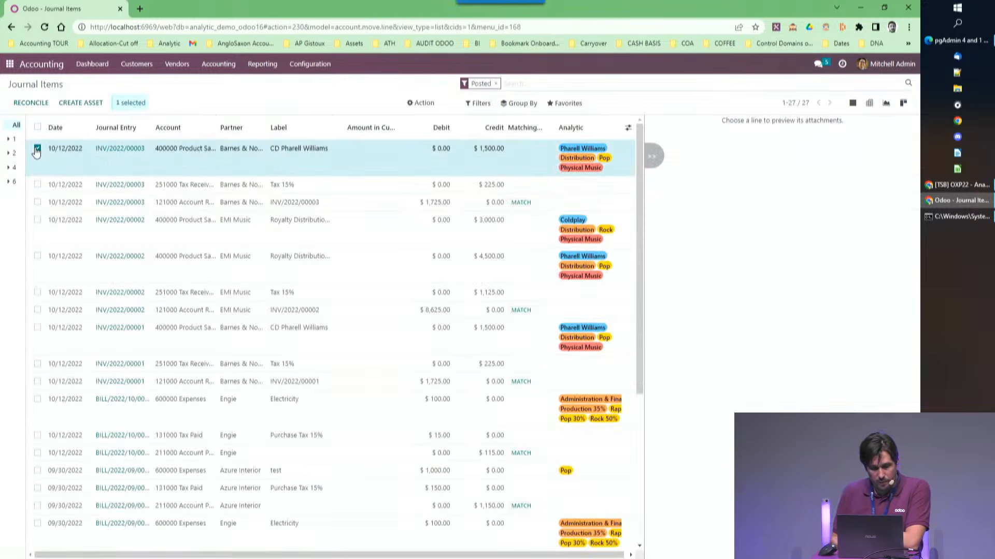
left_click(38, 221)
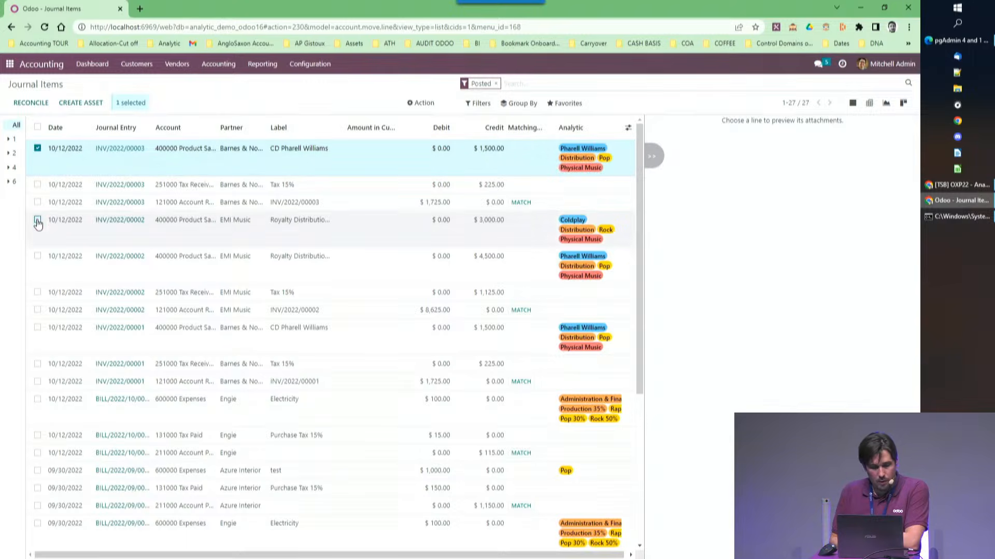
left_click(38, 257)
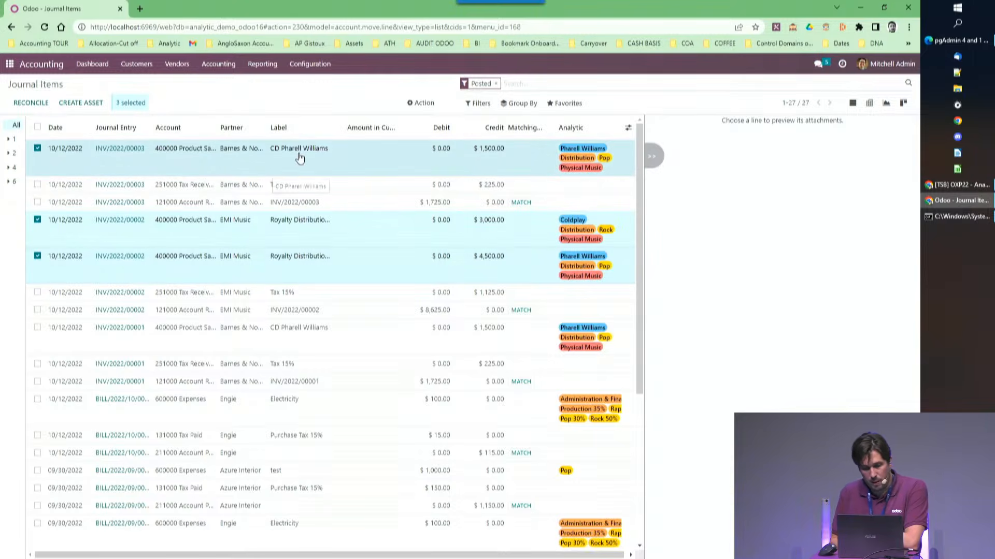
left_click(37, 149)
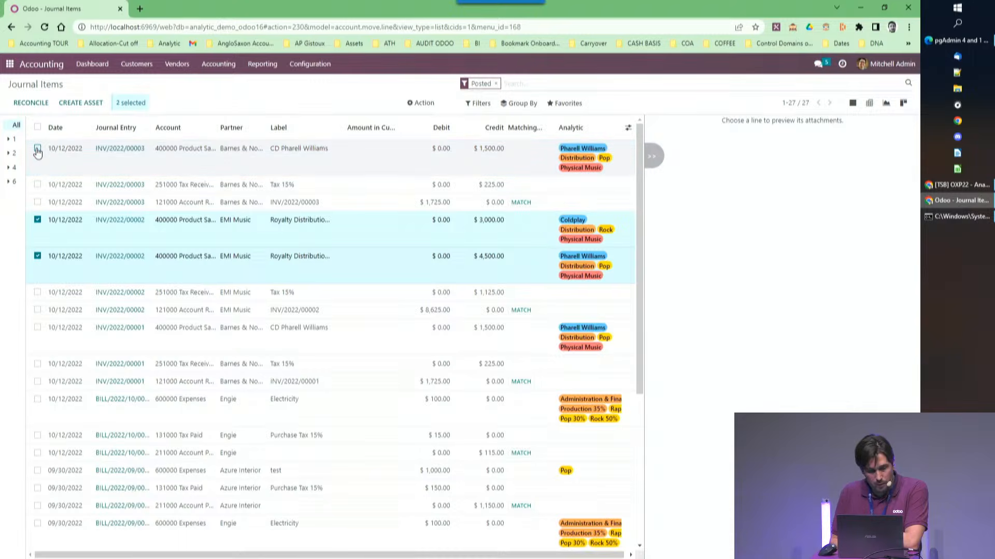
Split the departments of both selected journal items into Distribution 65% and Administration & Finance 35%, starting from the Coldplay line, and apply the update.
left_click(602, 222)
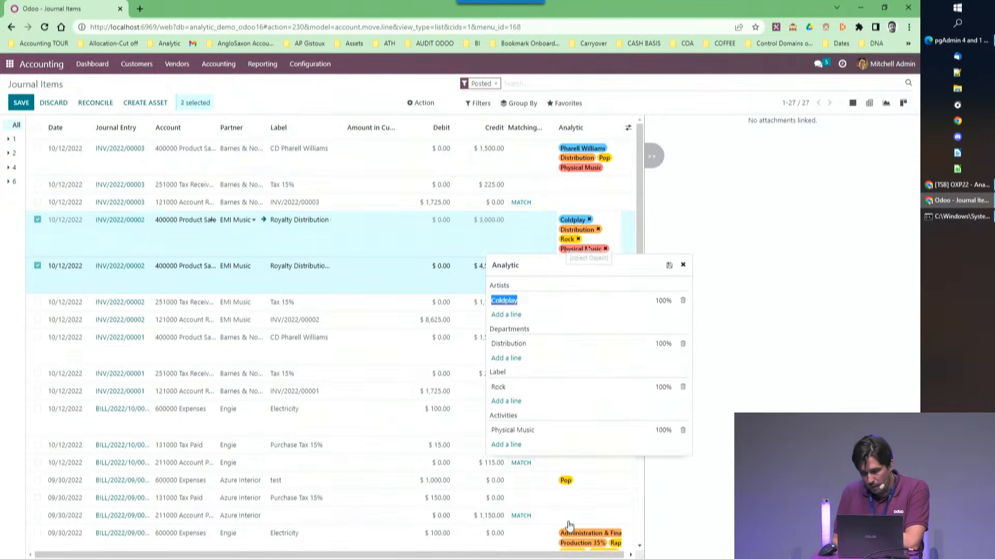
left_click(662, 345)
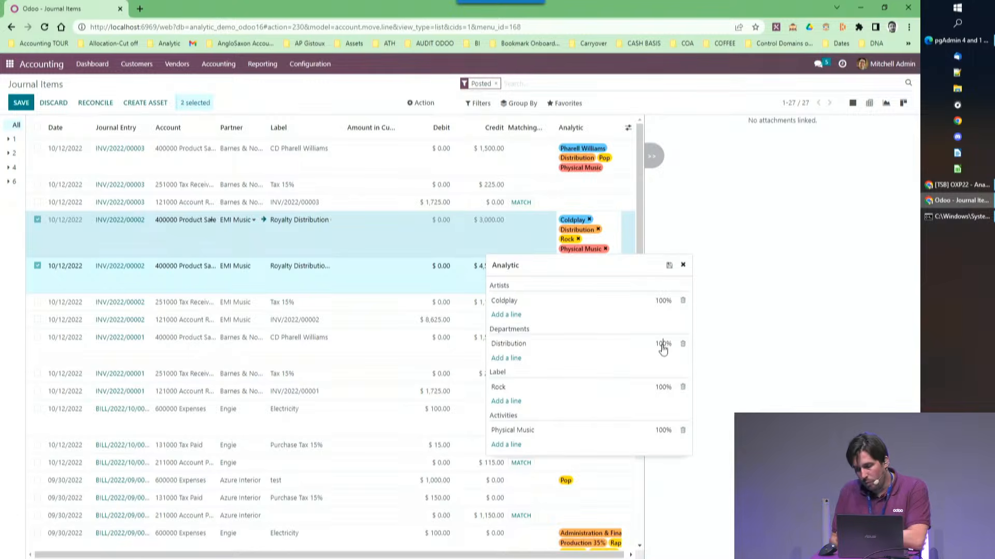
key("BackSpace")
key("BackSpace")
key("BackSpace")
type("65")
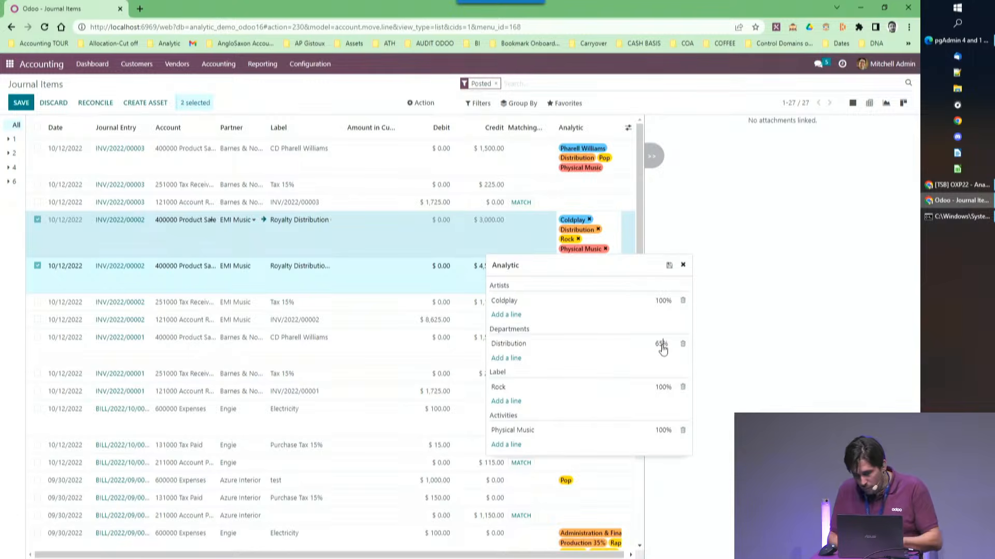
left_click(572, 366)
left_click(525, 380)
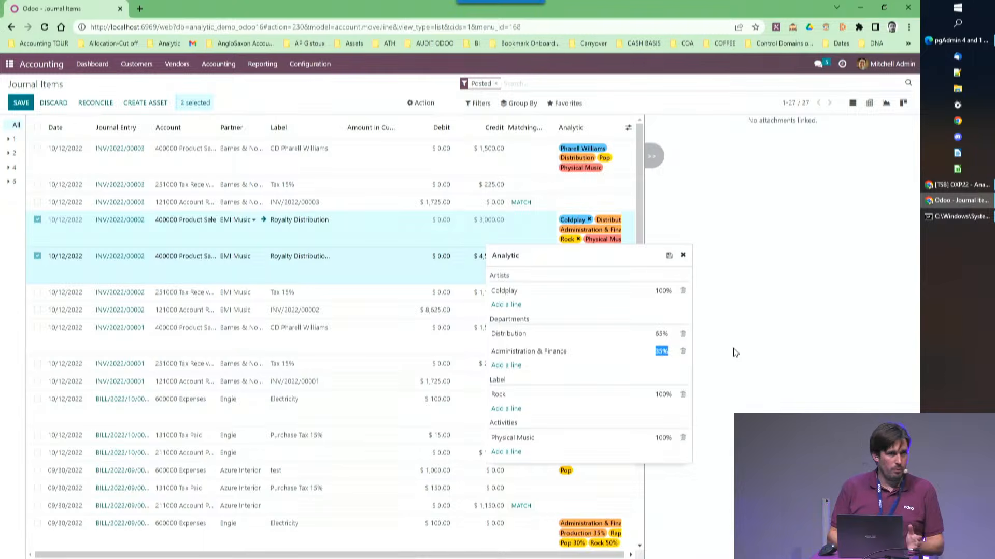
left_click(752, 352)
left_click(614, 278)
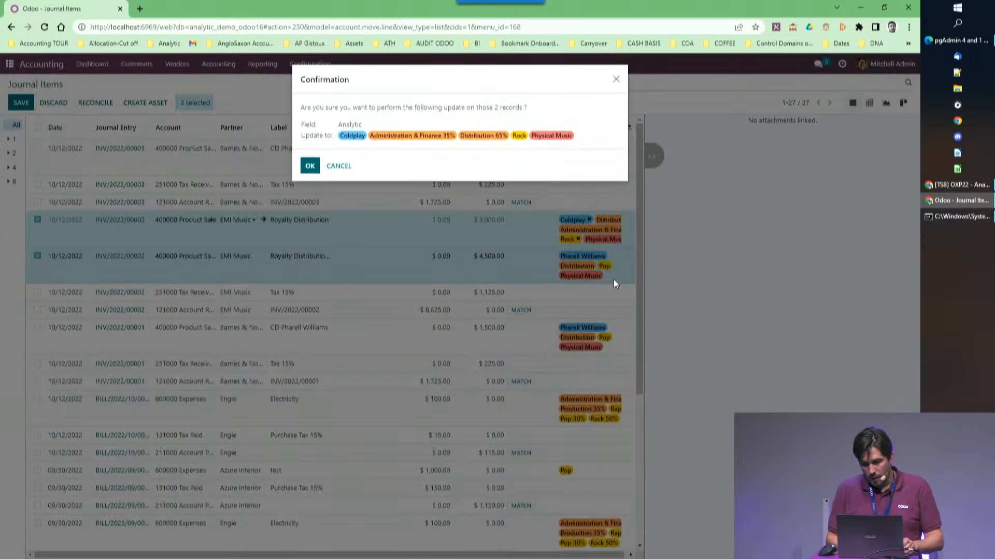
left_click(309, 166)
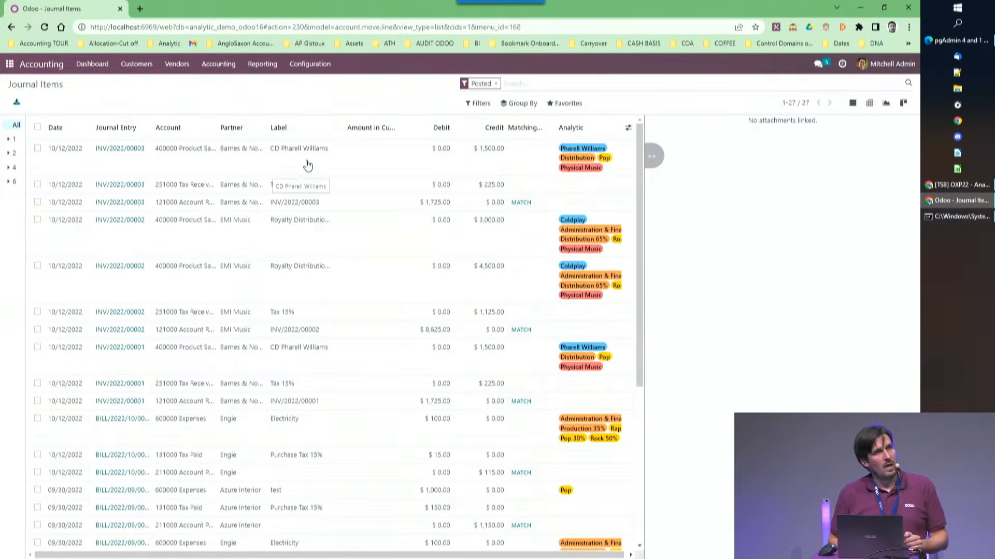
Generate the Profit and Loss report with a column for the Pharell Williams analytic account.
left_click(263, 64)
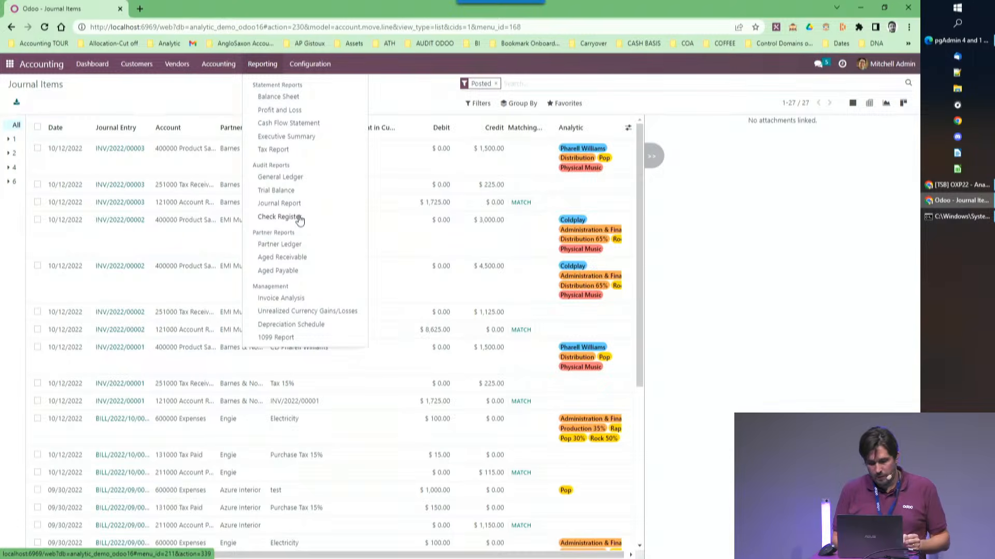
left_click(280, 110)
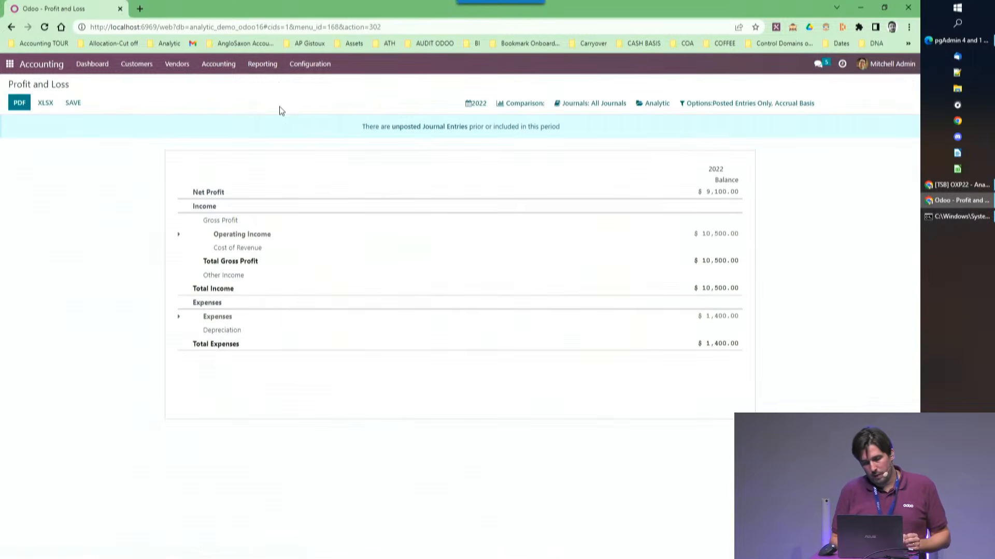
left_click(656, 106)
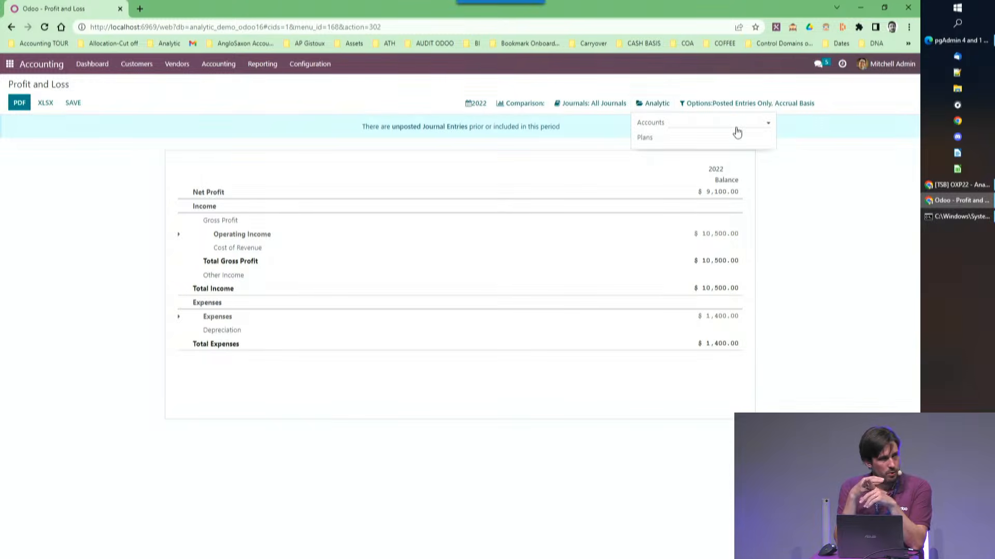
left_click(736, 130)
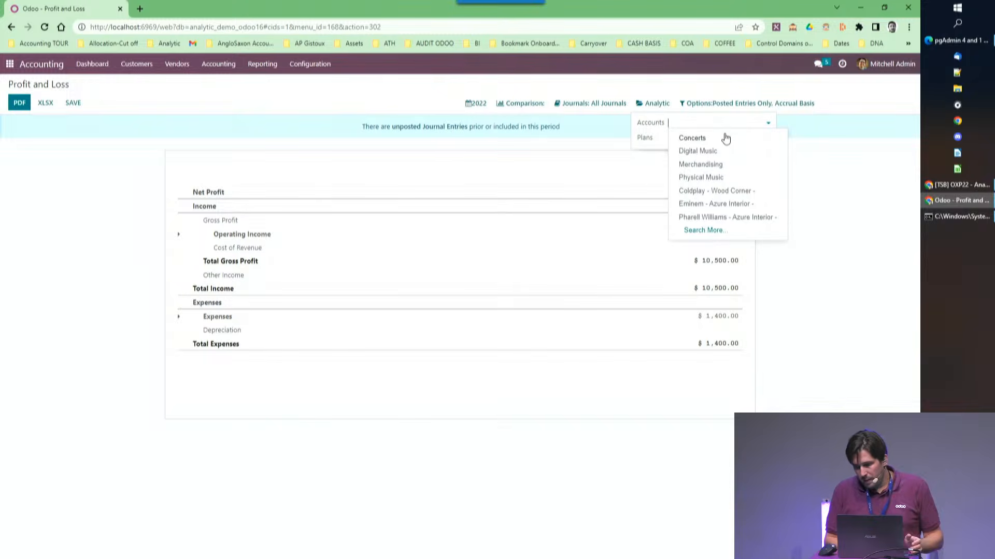
left_click(721, 222)
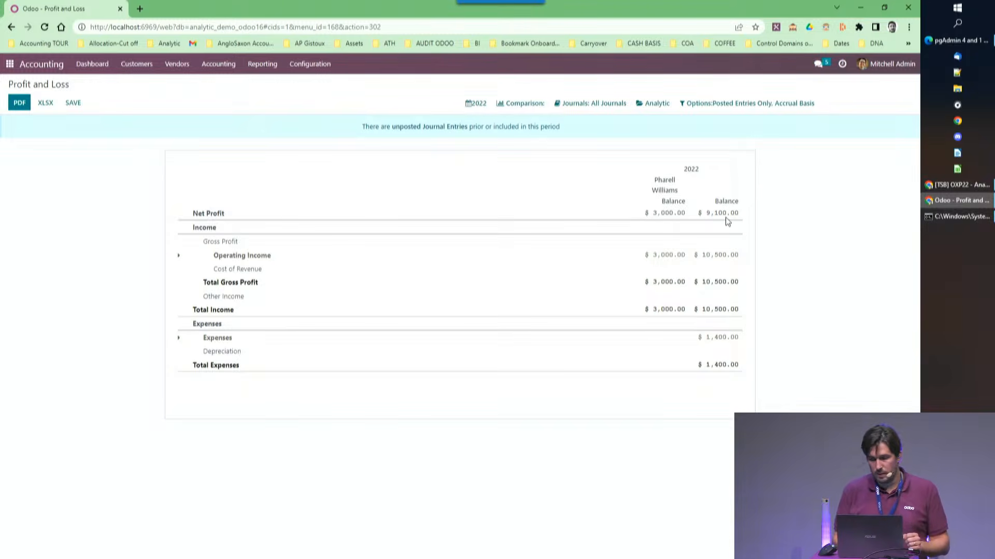
Examine the analytic items behind the Pharell Williams net profit, and return to the Profit and Loss report.
left_click(664, 218)
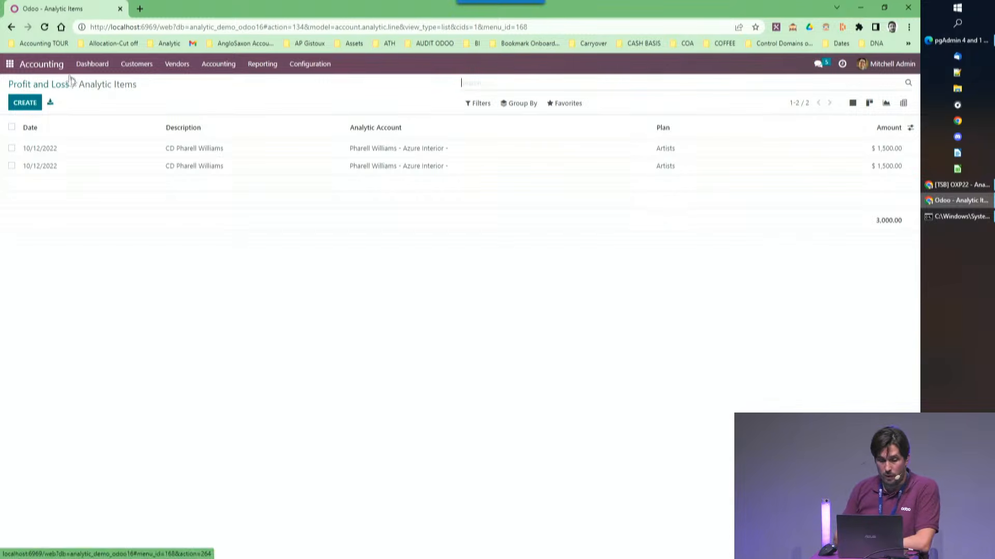
left_click_drag(84, 84, 153, 91)
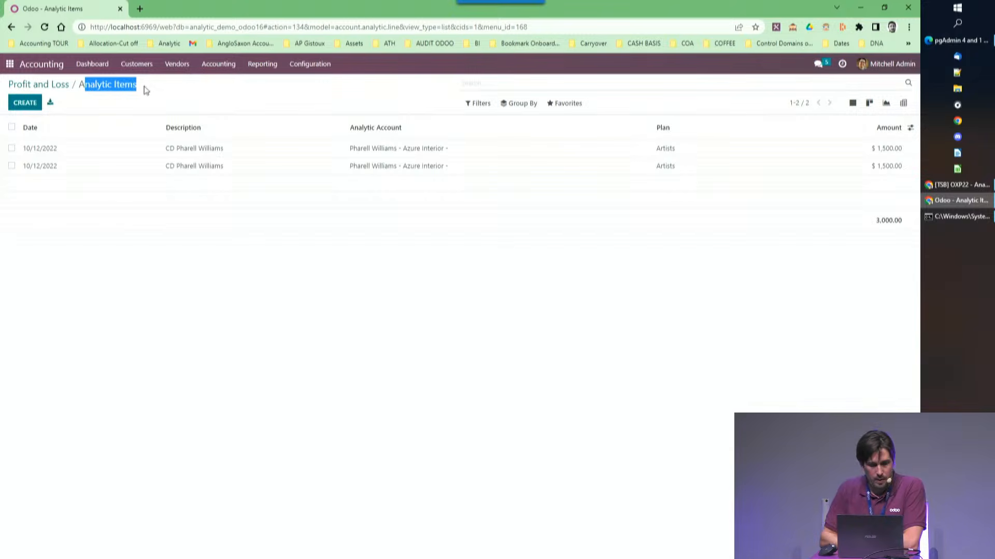
left_click(64, 89)
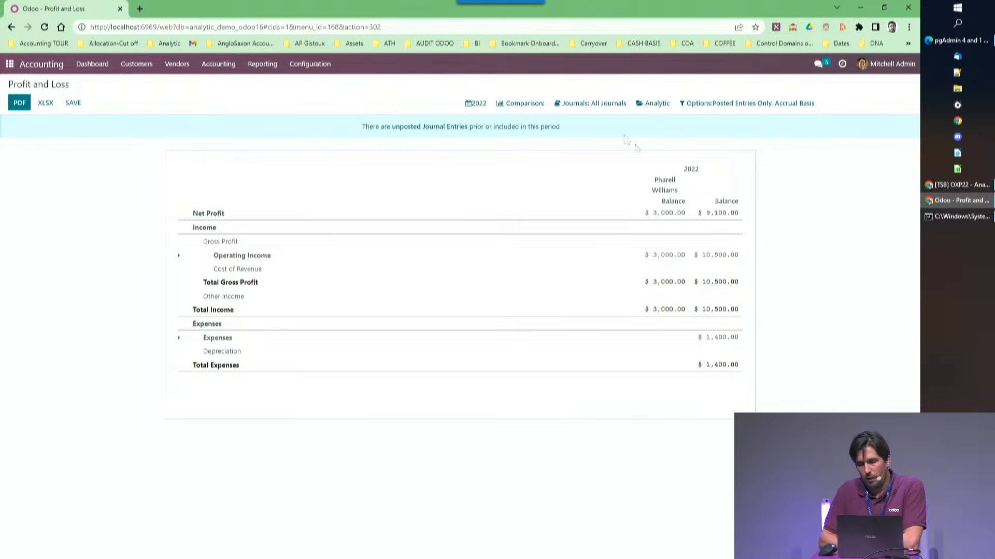
Examine the journal items behind the overall net profit in the unfiltered balance column, and open the analytic items list.
left_click(726, 216)
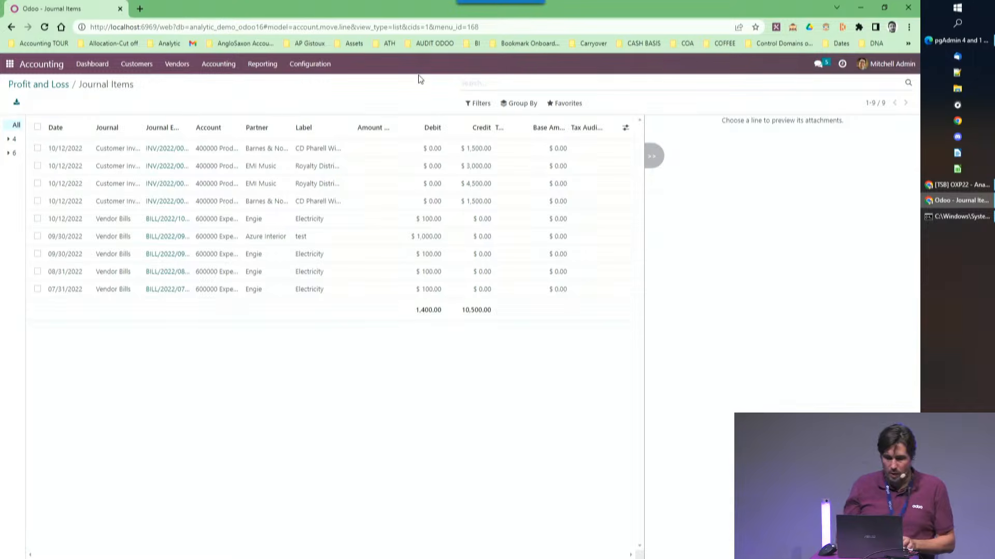
left_click(219, 65)
left_click(237, 111)
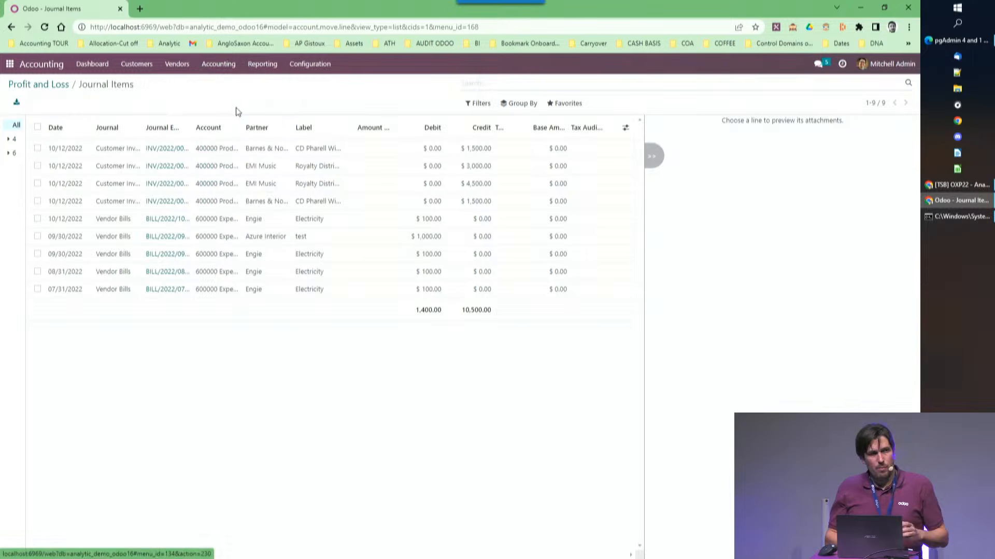
left_click(218, 71)
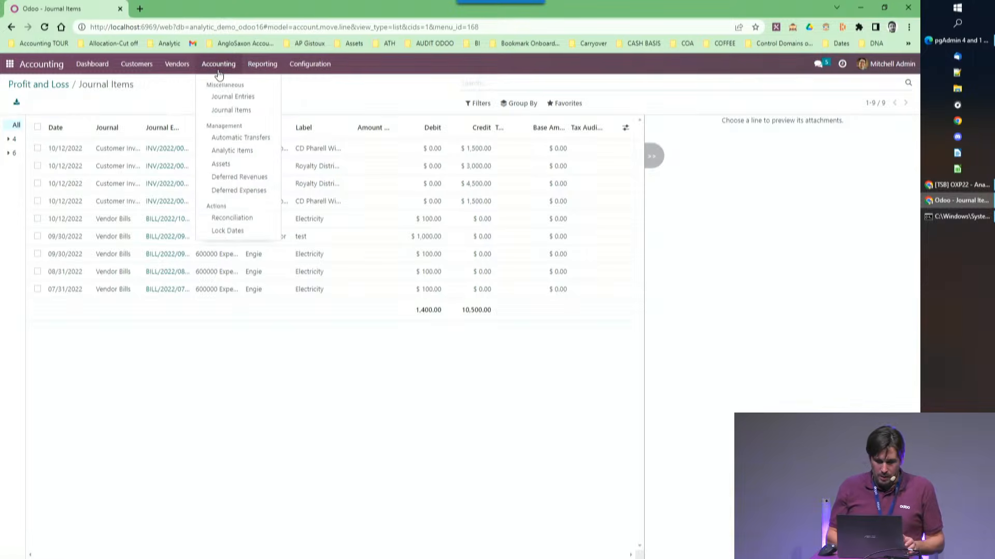
left_click(225, 153)
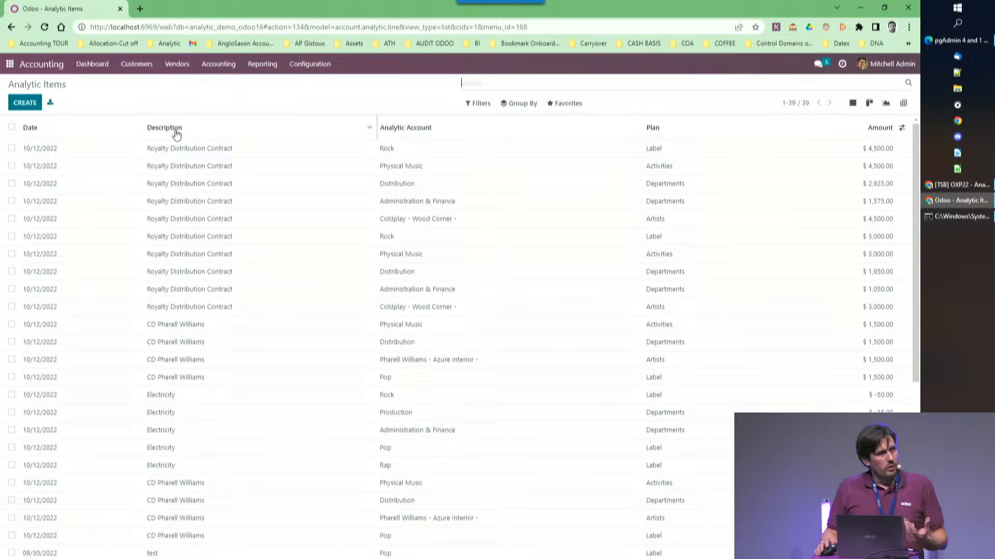
Create a new analytic item with the description "out of the blue".
left_click(13, 103)
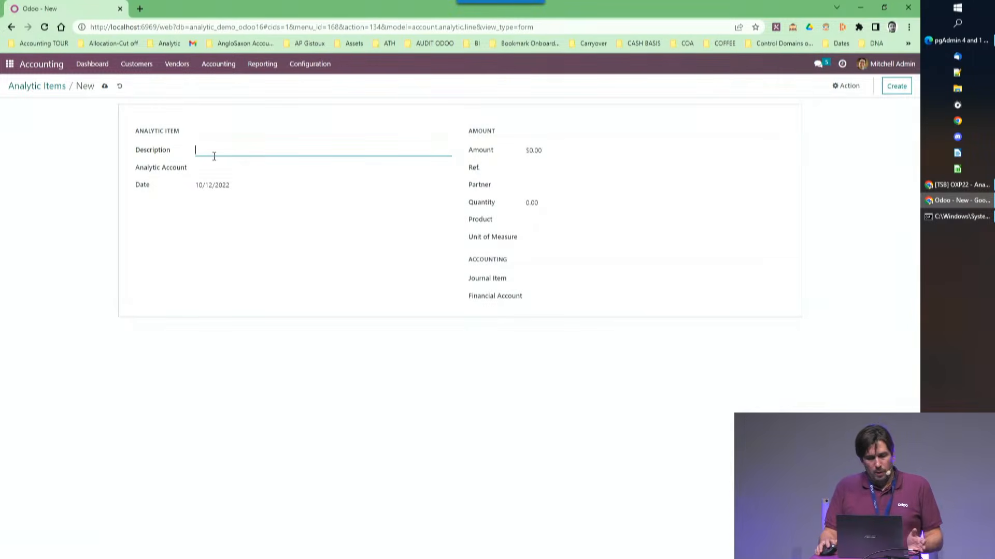
type("o")
key("BackSpace")
type("oou")
key("BackSpace")
key("BackSpace")
key("BackSpace")
type("o")
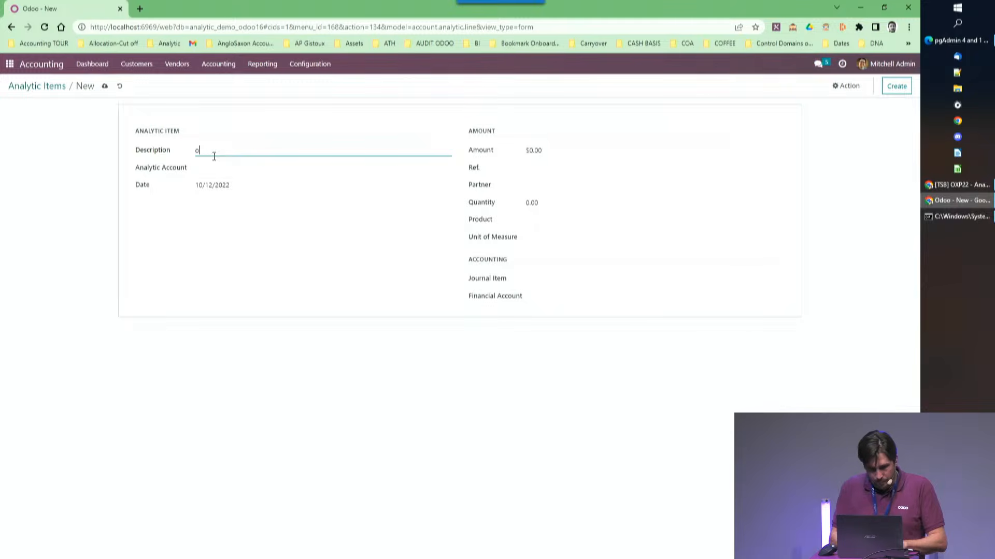
type("ut of the blue")
key("Tab")
Set the analytic item's amount to 3,333,333 and its financial account to 400000 Product Sales.
left_click(554, 147)
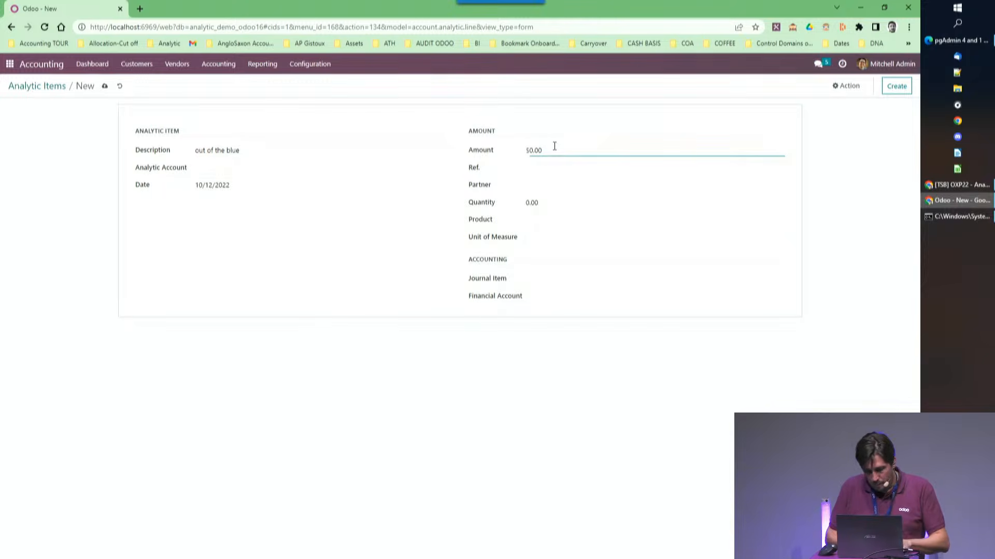
type("3333333")
key("Tab")
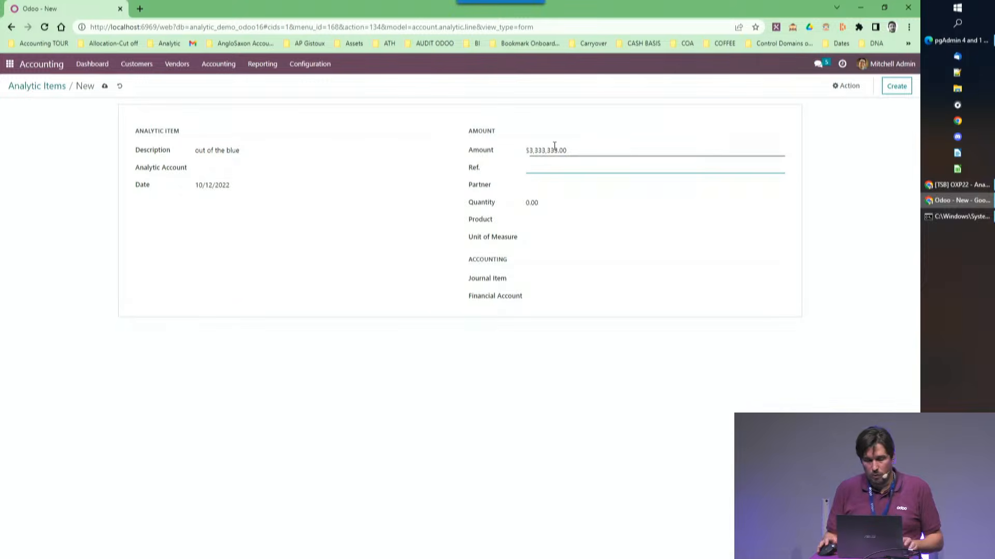
left_click(538, 296)
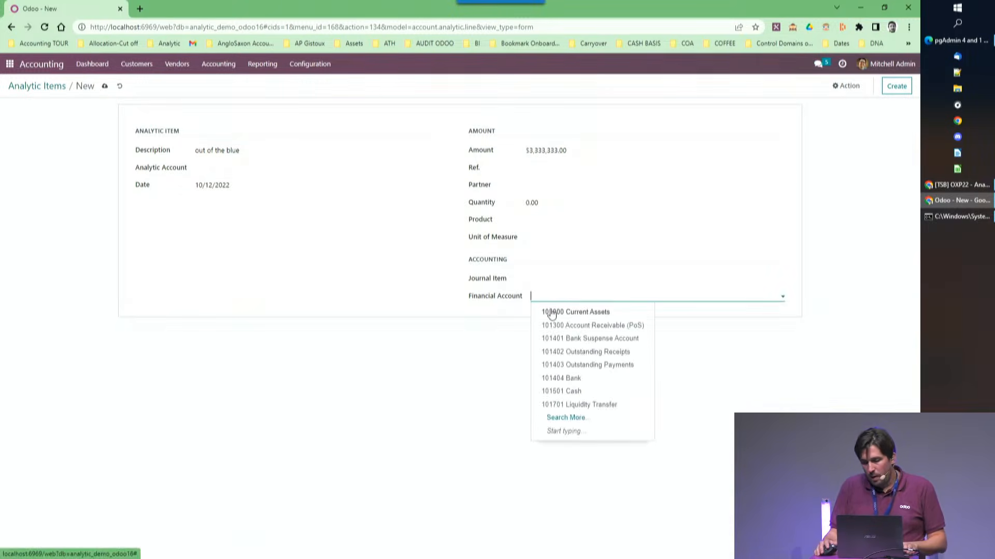
type("4")
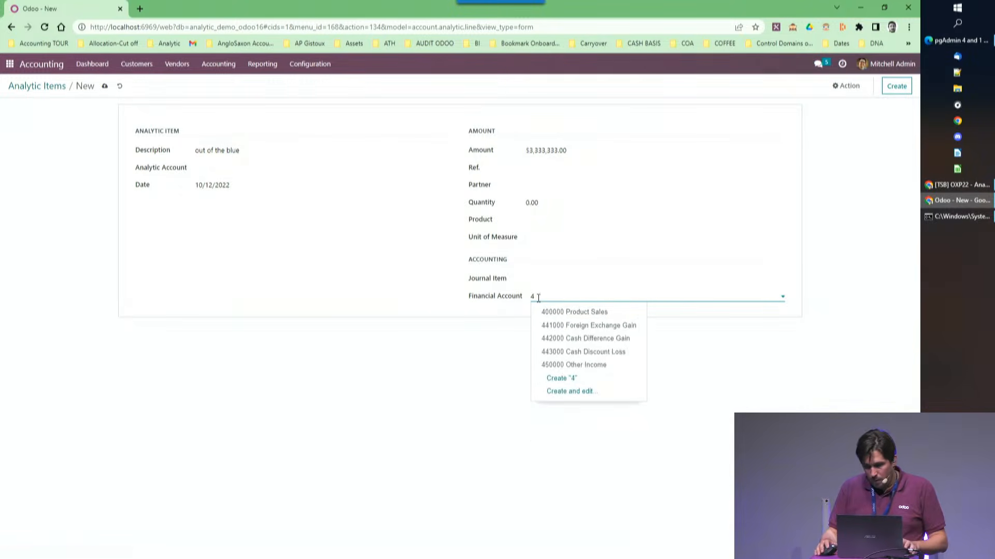
left_click(548, 312)
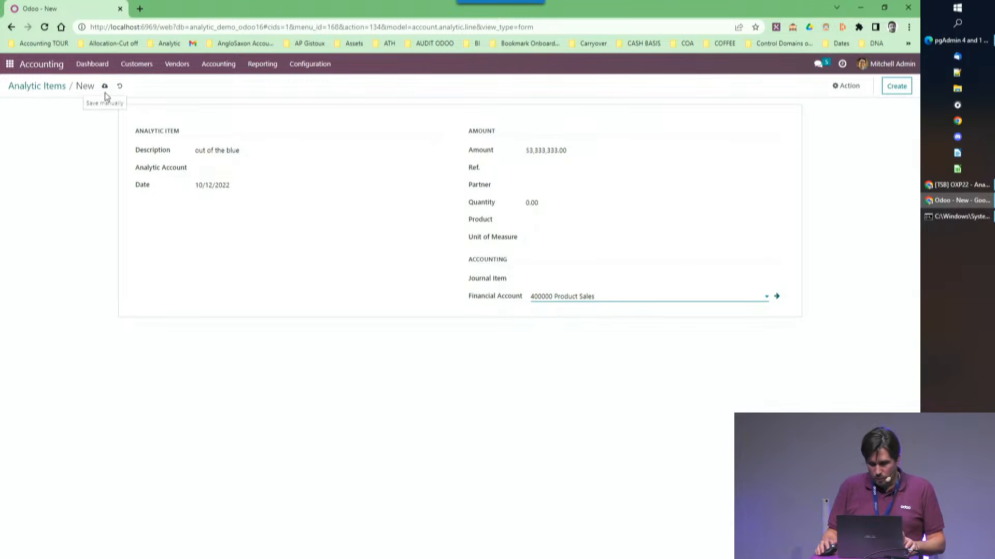
left_click(103, 173)
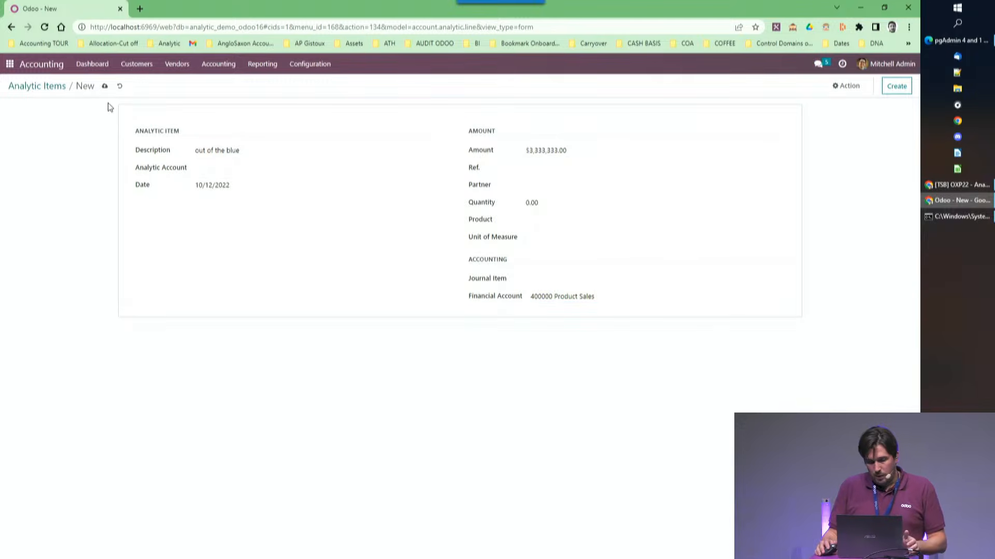
Assign the Concerts analytic account to the item and save it by moving on to the Profit and Loss report.
left_click(263, 63)
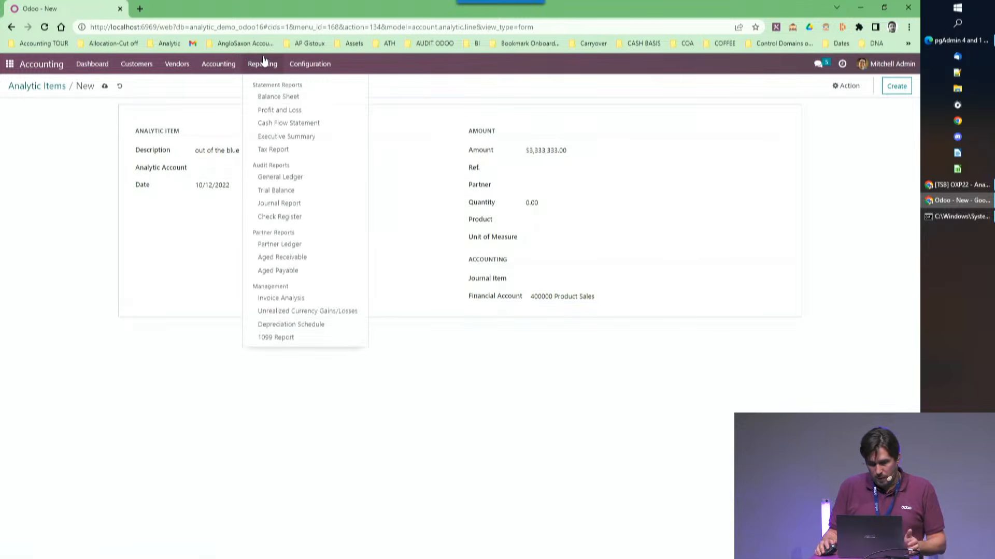
left_click(285, 110)
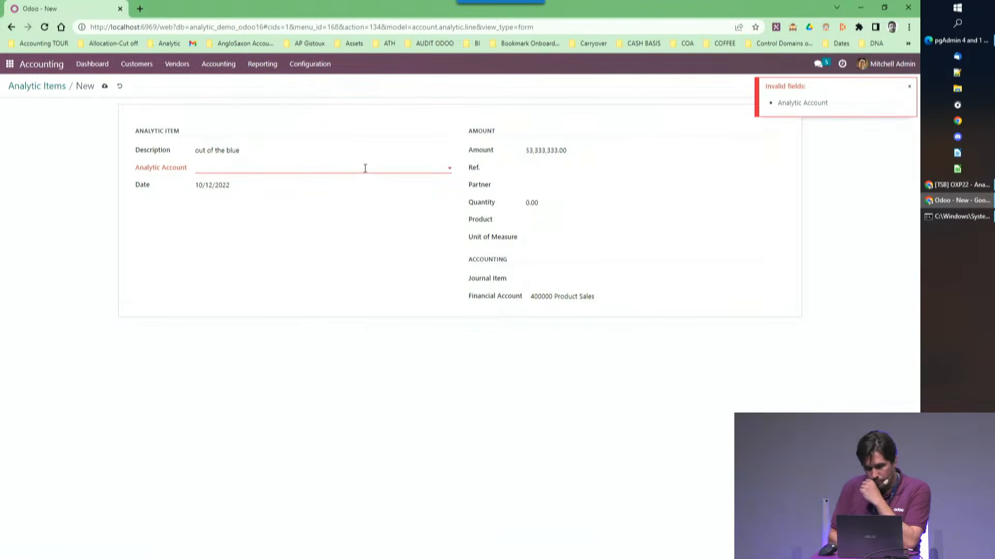
left_click(292, 162)
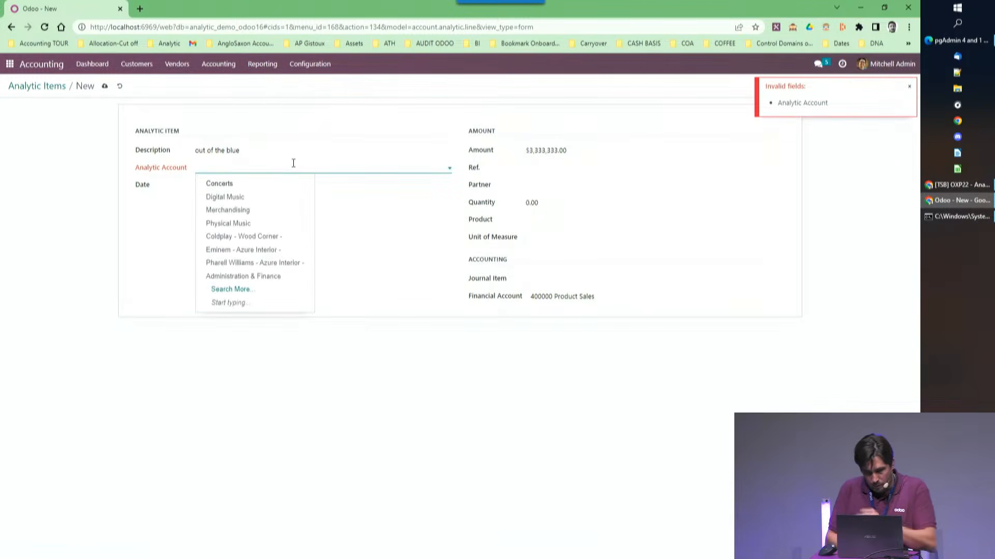
left_click(236, 187)
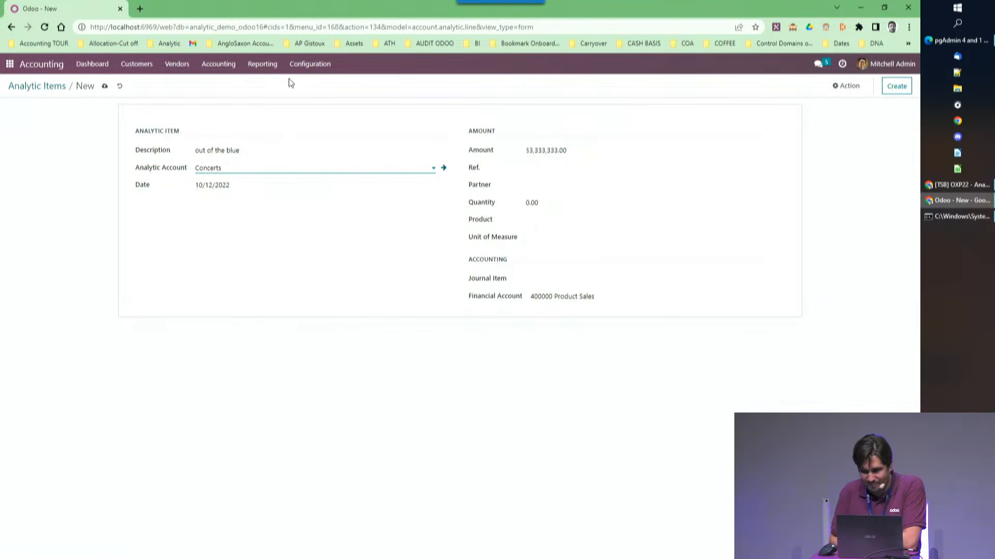
left_click(272, 66)
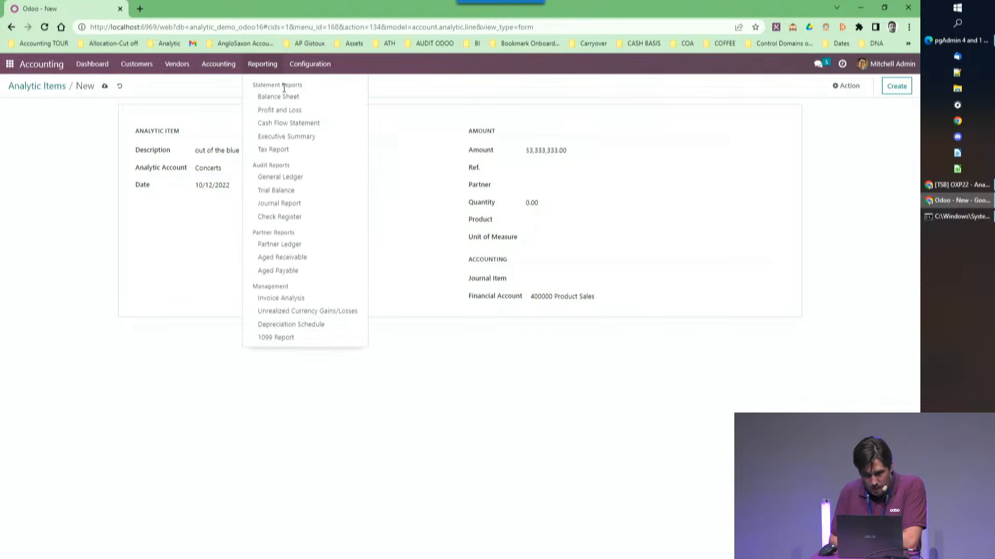
left_click(283, 110)
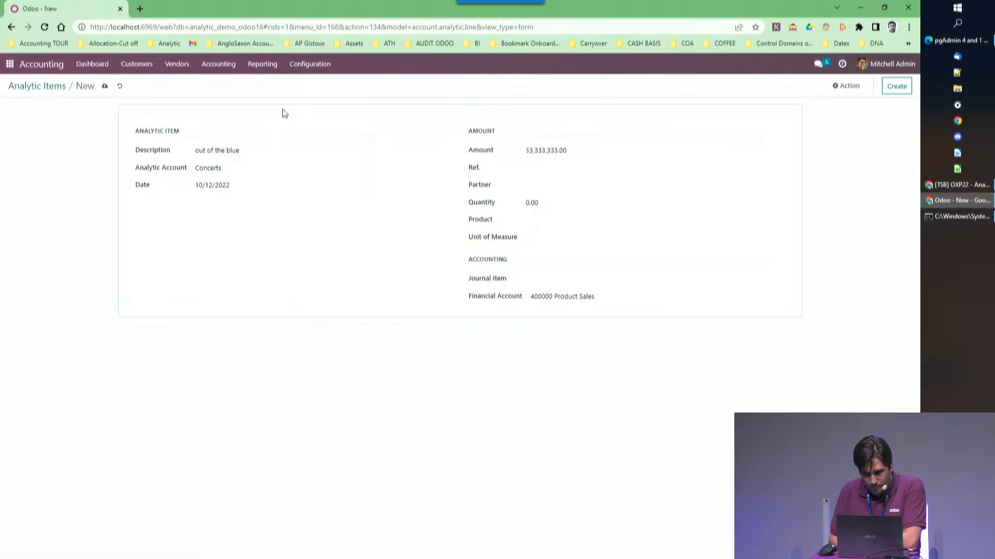
Look through the report's analytic account choices, and check the analytic items list for the "out of the blue" entry.
left_click(653, 104)
left_click(770, 122)
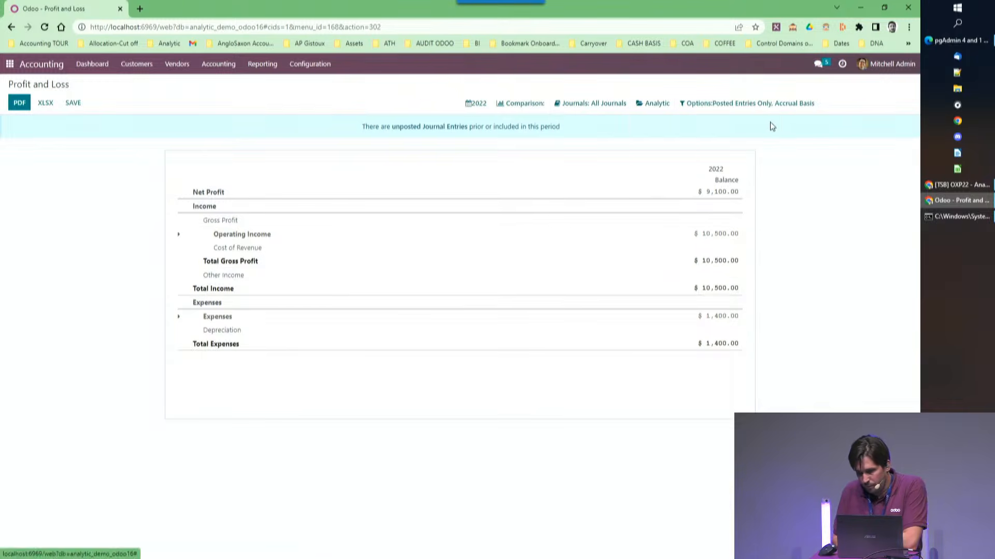
left_click(664, 108)
left_click(694, 123)
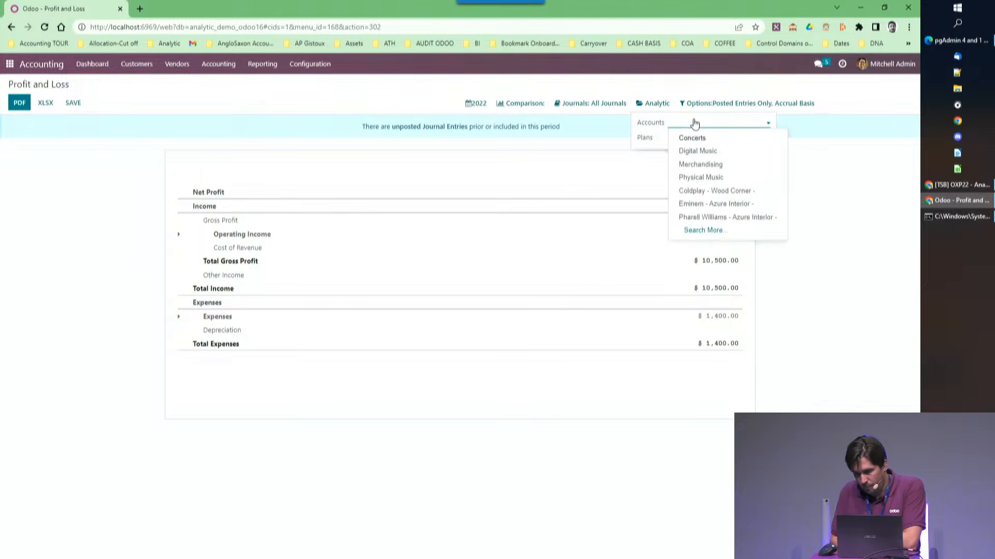
left_click(222, 64)
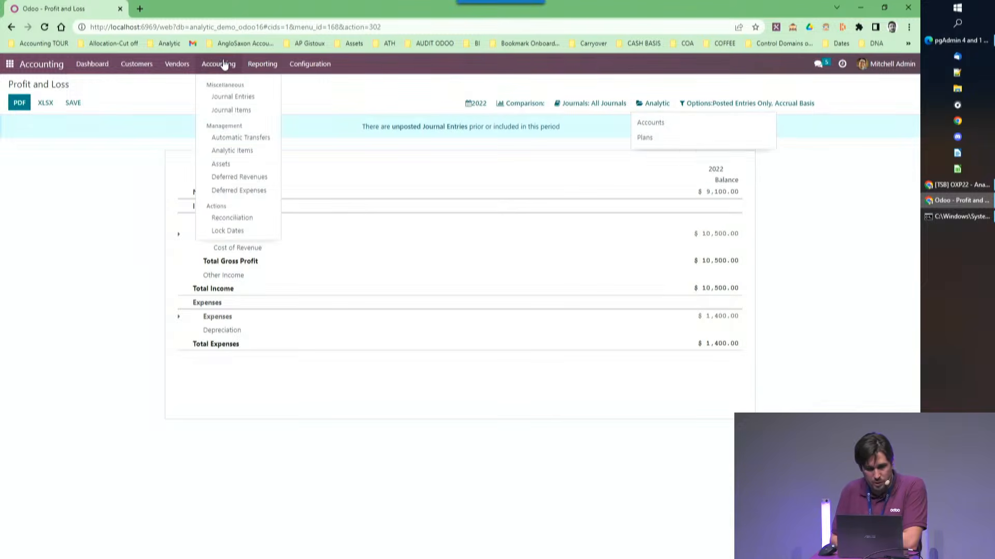
left_click(219, 151)
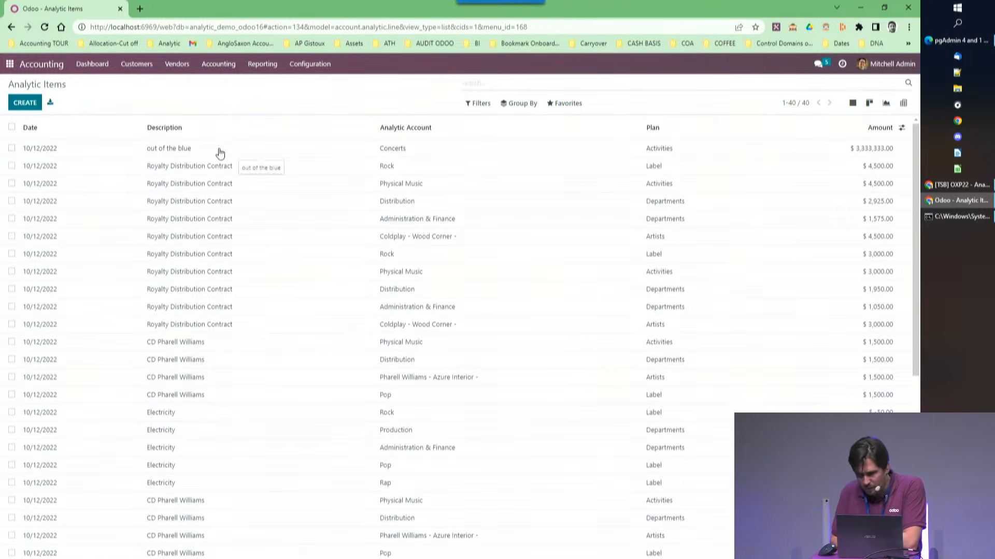
View the Profit and Loss report with a column for the Concerts analytic account, and clear that account from the filter.
left_click(263, 63)
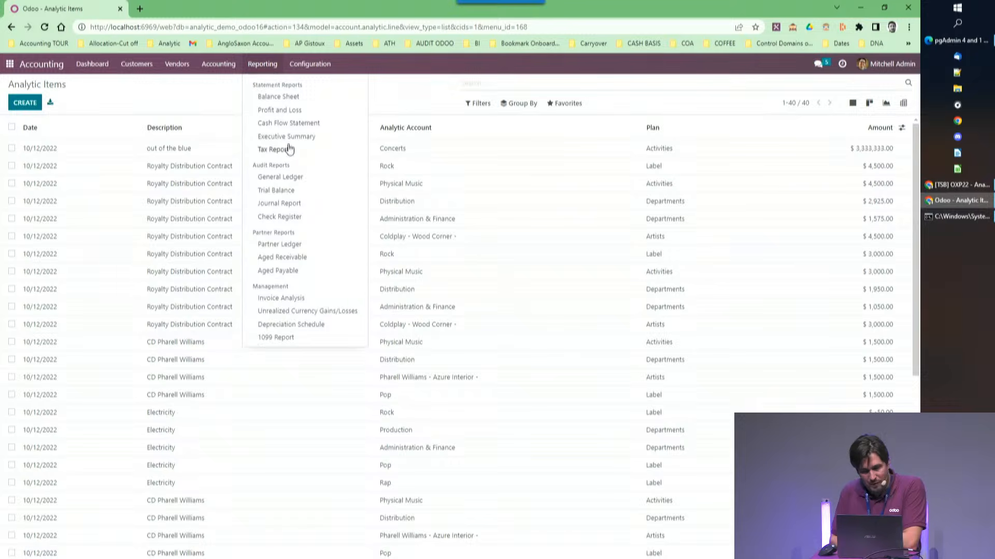
left_click(270, 110)
left_click(655, 106)
left_click(677, 137)
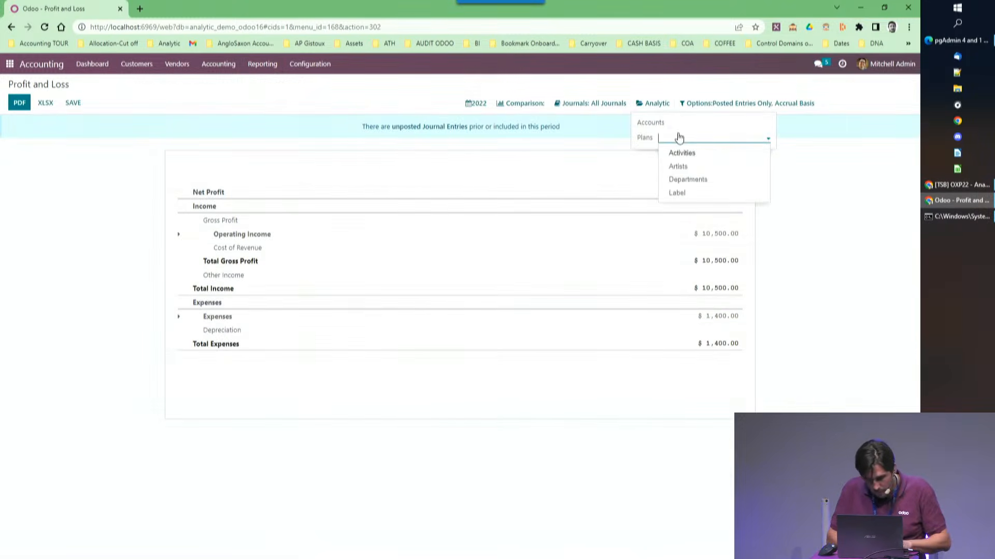
left_click(687, 125)
type("conc")
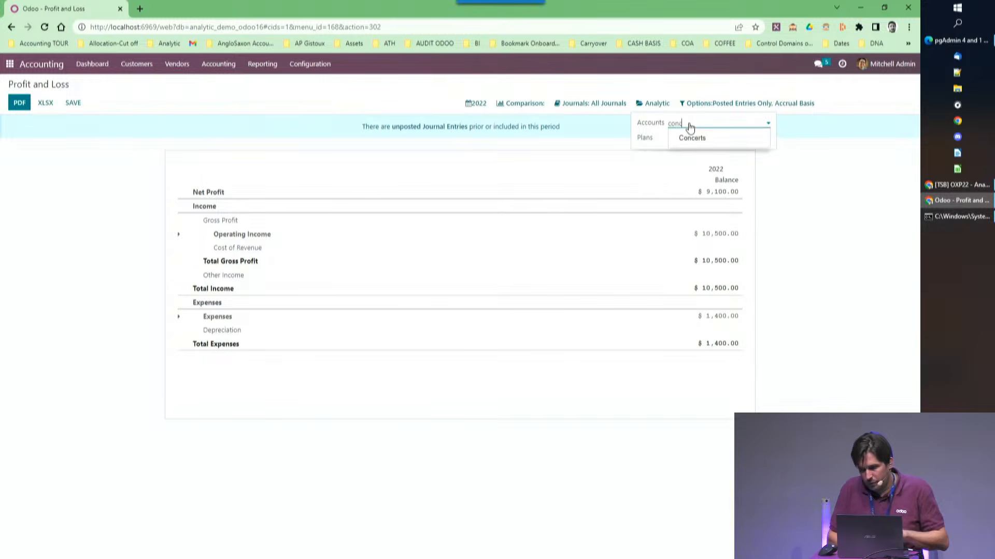
left_click(694, 139)
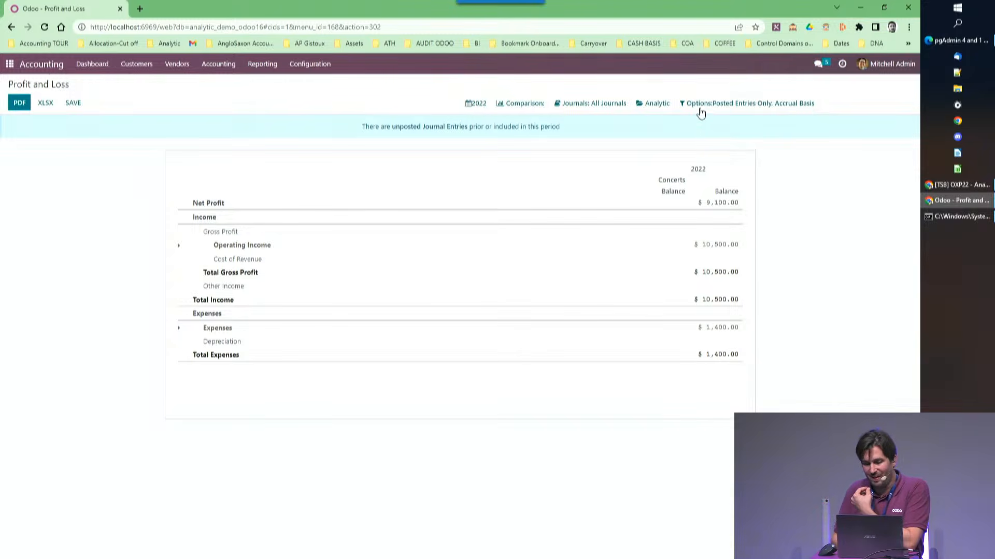
left_click(656, 105)
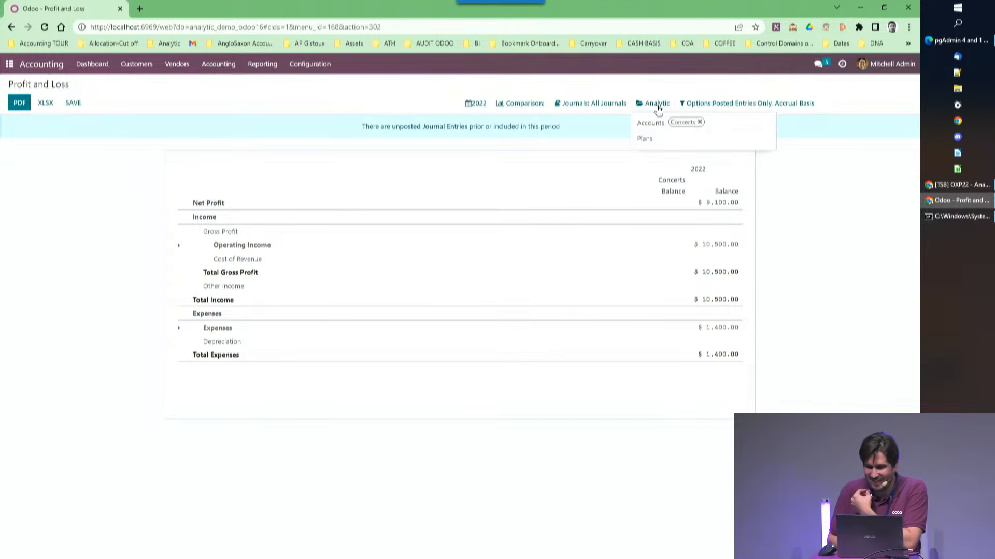
left_click(700, 122)
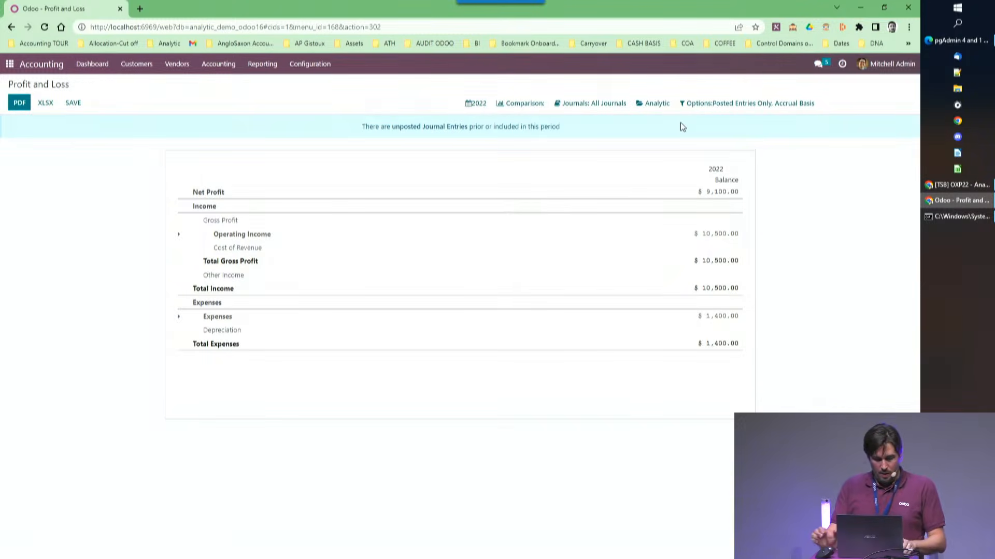
key("alt+Tab")
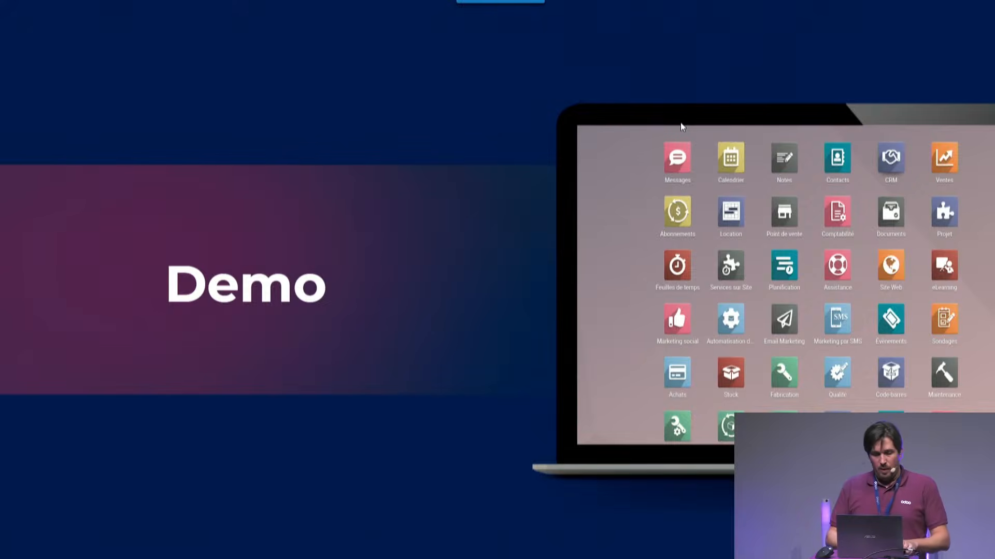
key("Right")
key("Right")
key("Right")
key("Right")
key("Right")
key("Right")
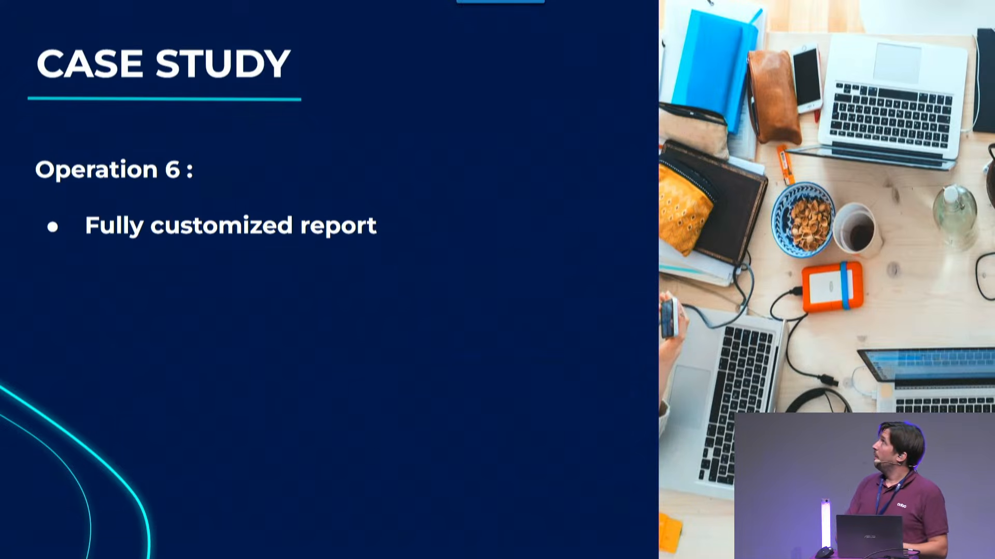
key("Right")
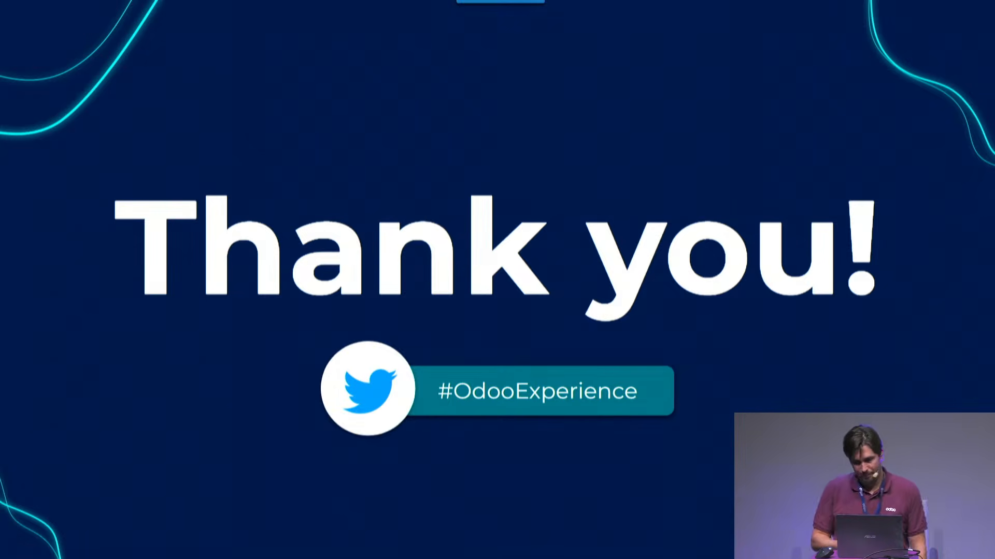
key("Right")
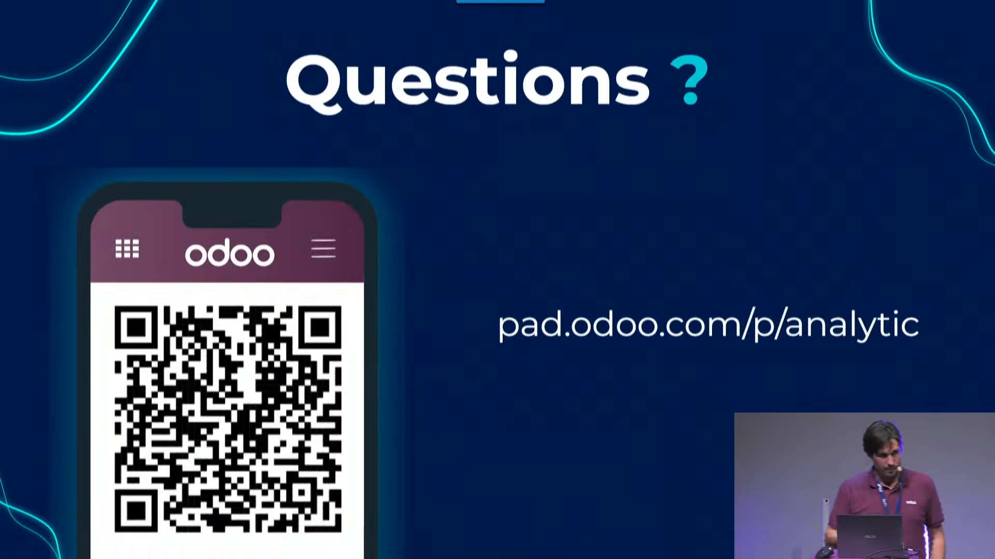